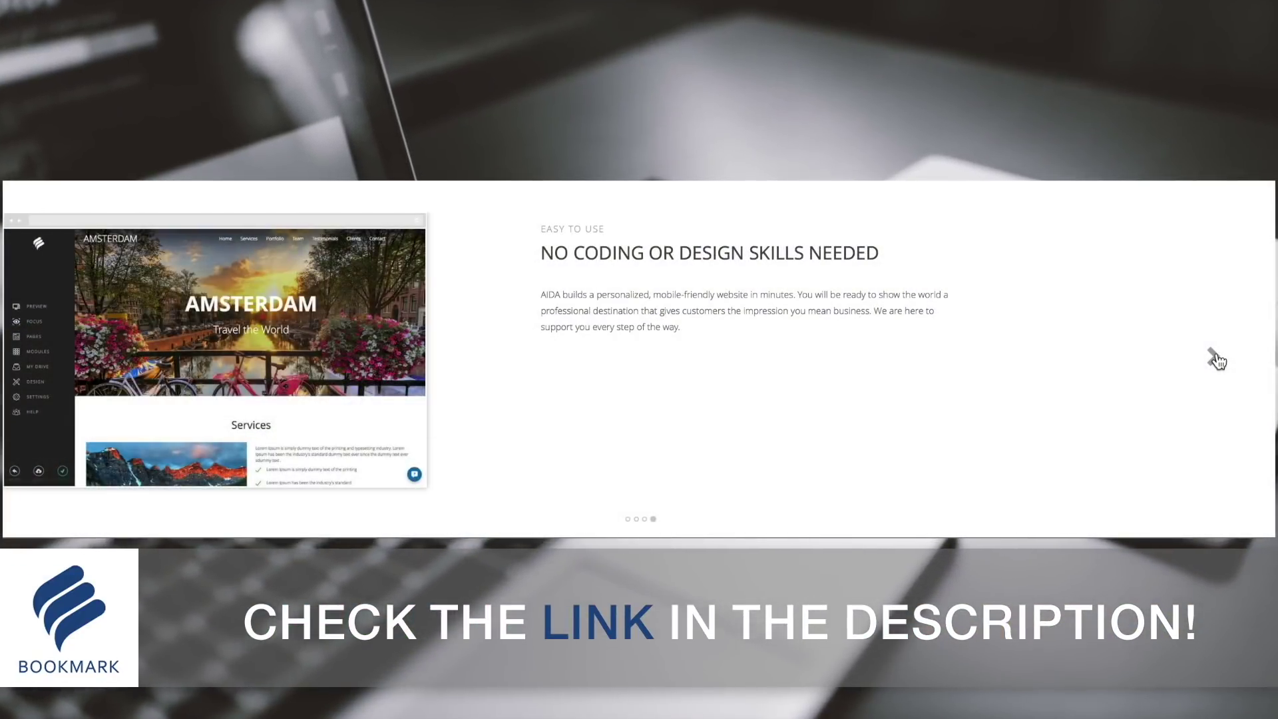
- Advance the slider past Get More Customers and Grow Your Revenue to Save Time and Money
{"action": "left_click", "coordinate": [1213, 358]}
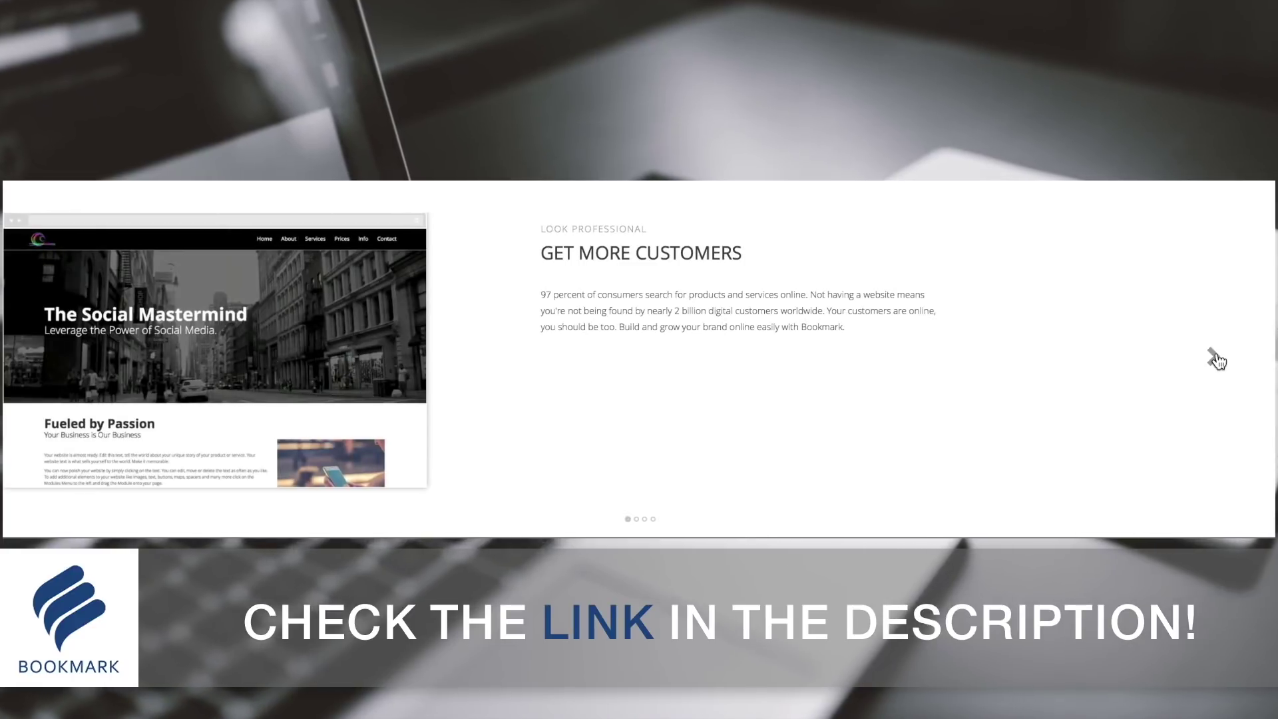
{"action": "left_click", "coordinate": [1214, 358]}
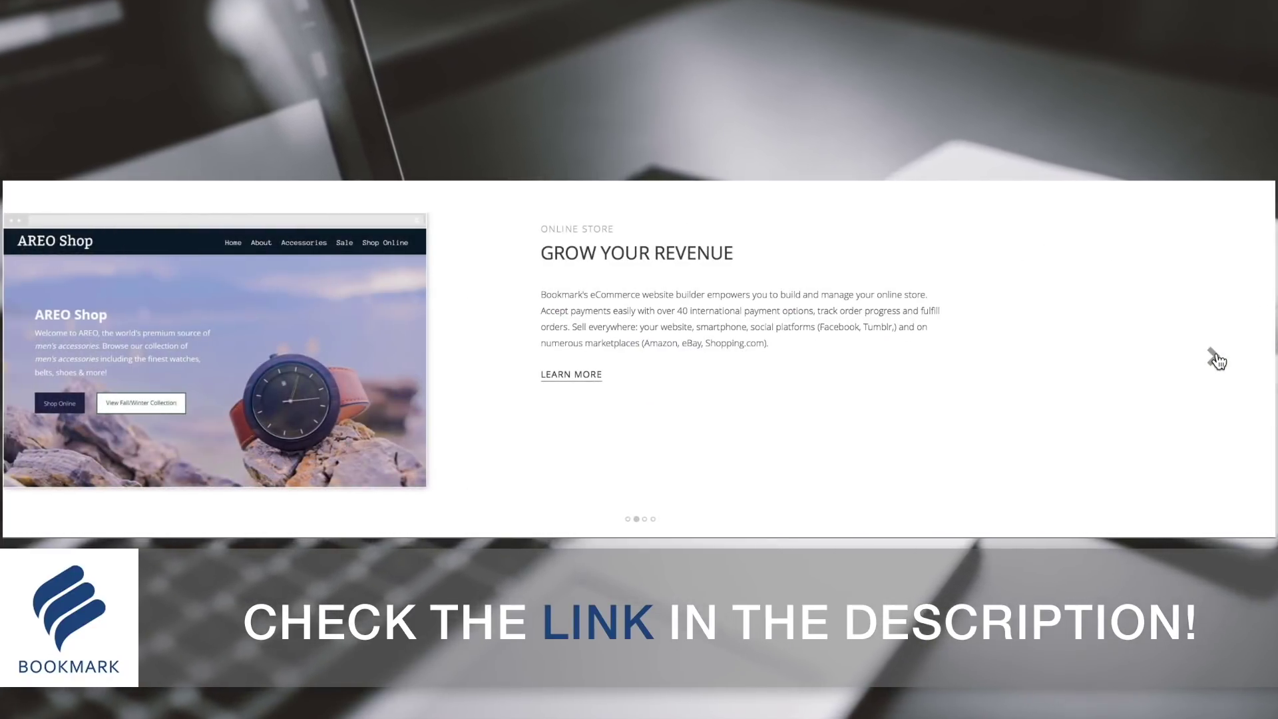
{"action": "left_click", "coordinate": [1214, 358]}
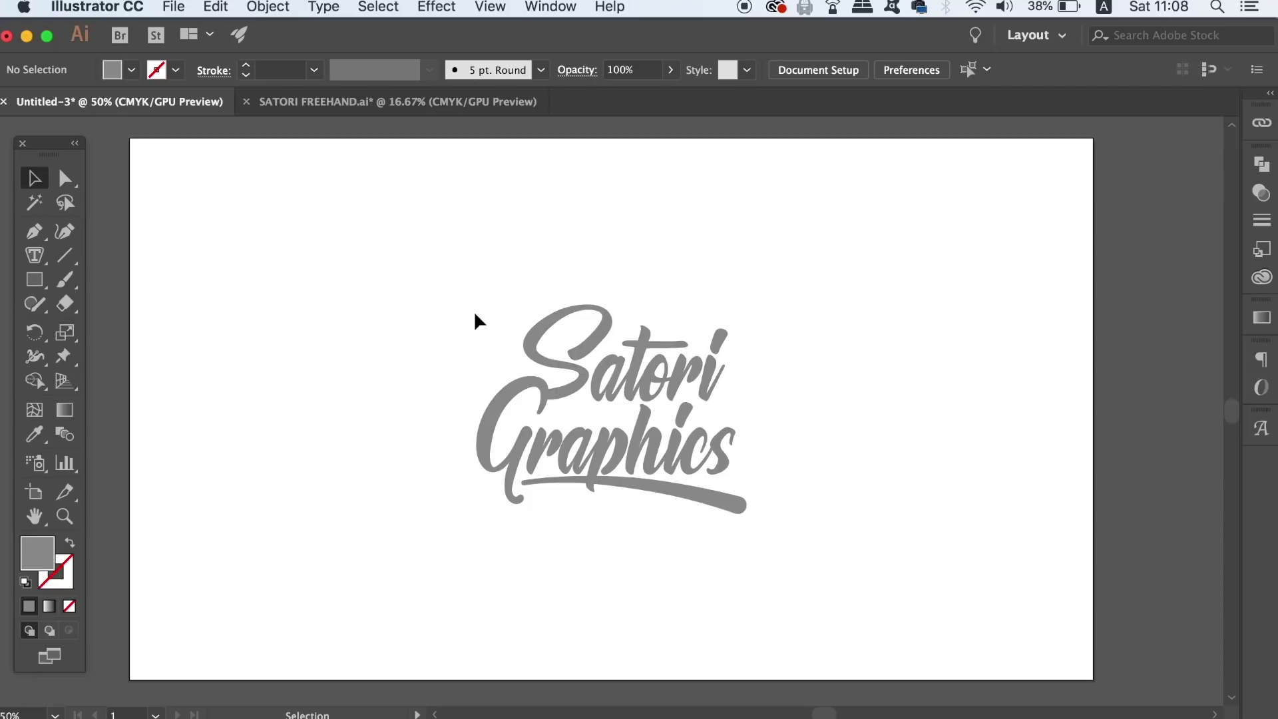
- Zoom in on the Satori lettering, select it and hide its anchor points and edges
{"action": "scroll", "coordinate": [466, 310], "scroll_direction": "up", "scroll_amount": 5}
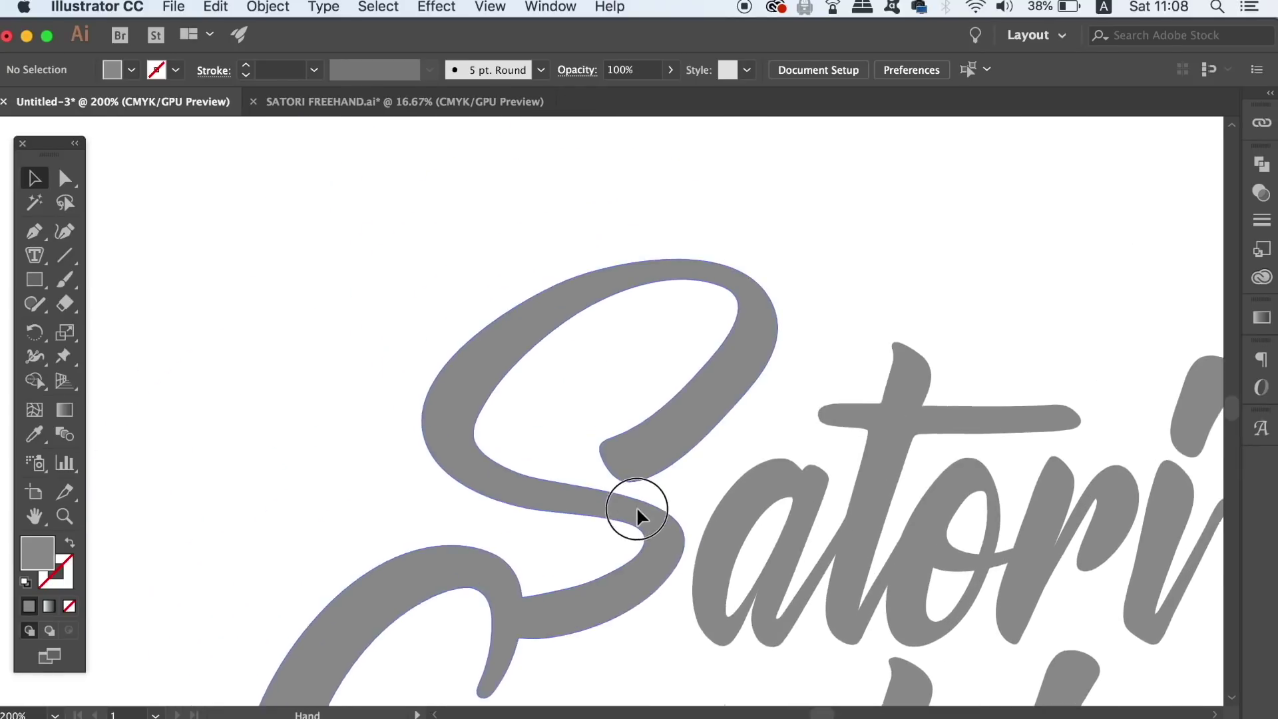
{"action": "left_click_drag", "start_coordinate": [636, 513], "coordinate": [648, 532]}
{"action": "left_click", "coordinate": [570, 320]}
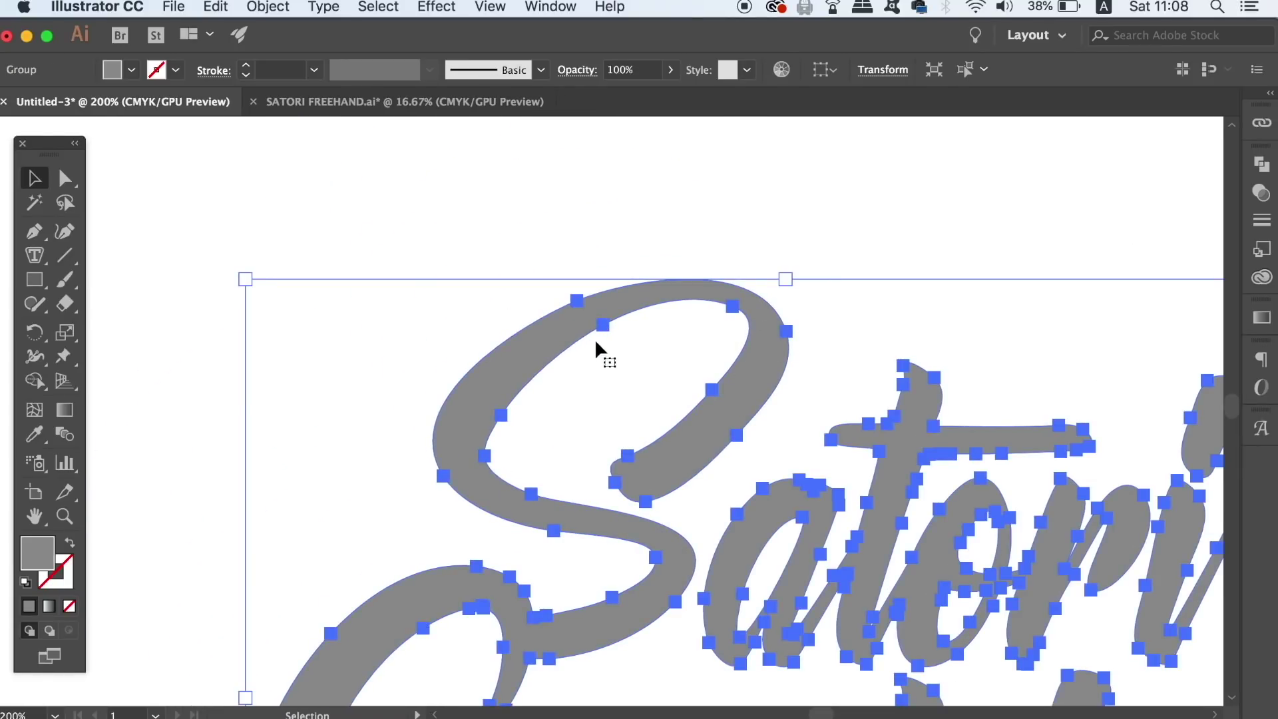
{"action": "key", "text": "super+h"}
{"action": "key", "text": "super+h"}
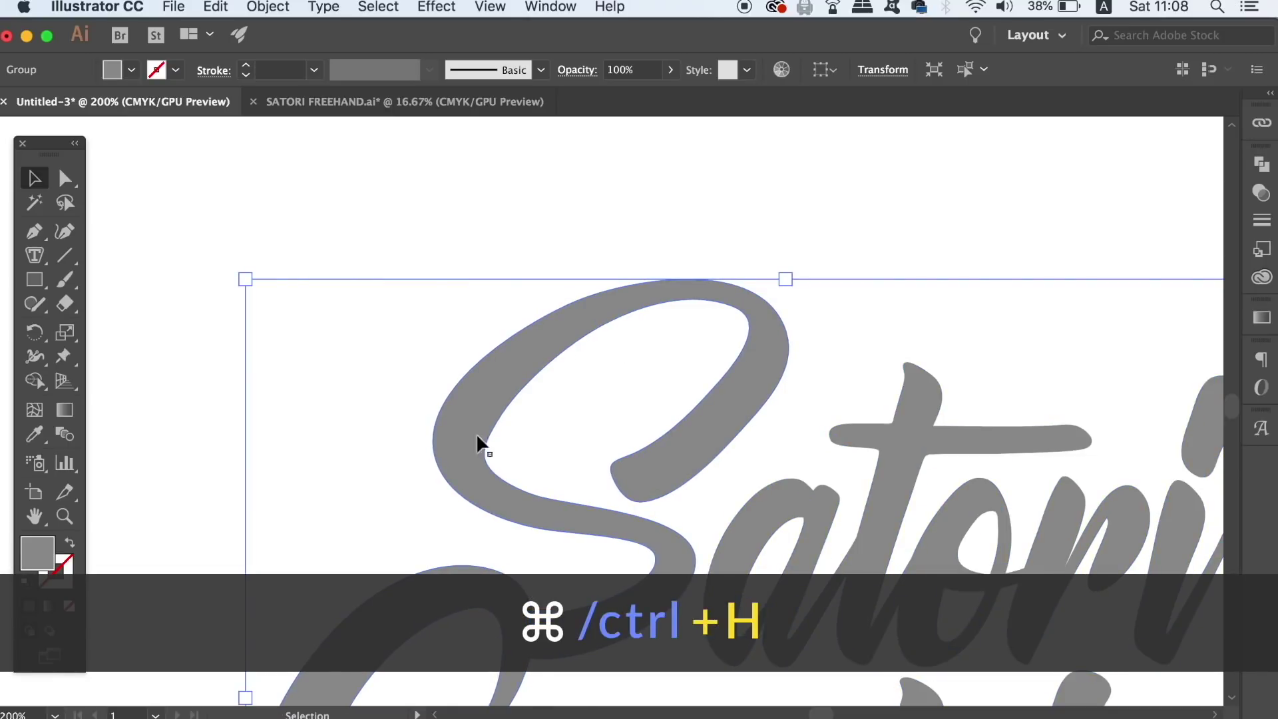
- Reselect the lettering to show its edges again, then deselect and zoom out to the artboard
{"action": "left_click", "coordinate": [608, 233]}
{"action": "left_click_drag", "start_coordinate": [608, 233], "coordinate": [528, 263]}
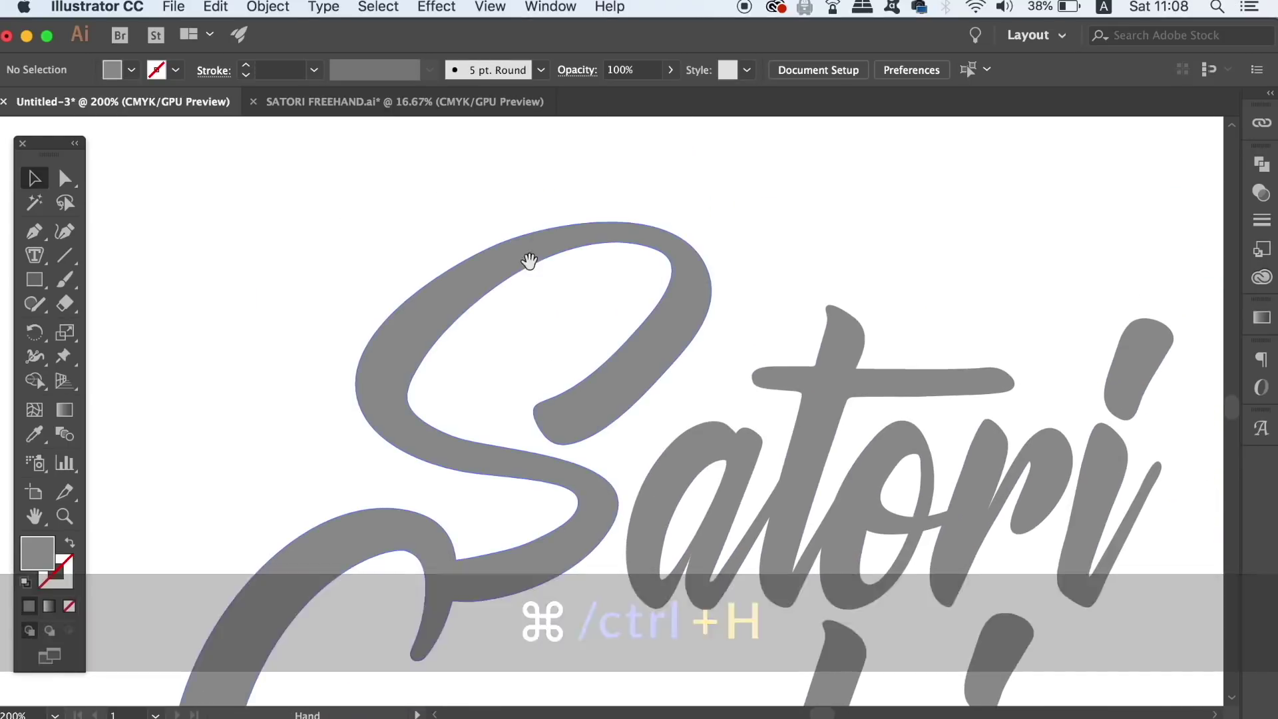
{"action": "left_click", "coordinate": [431, 322]}
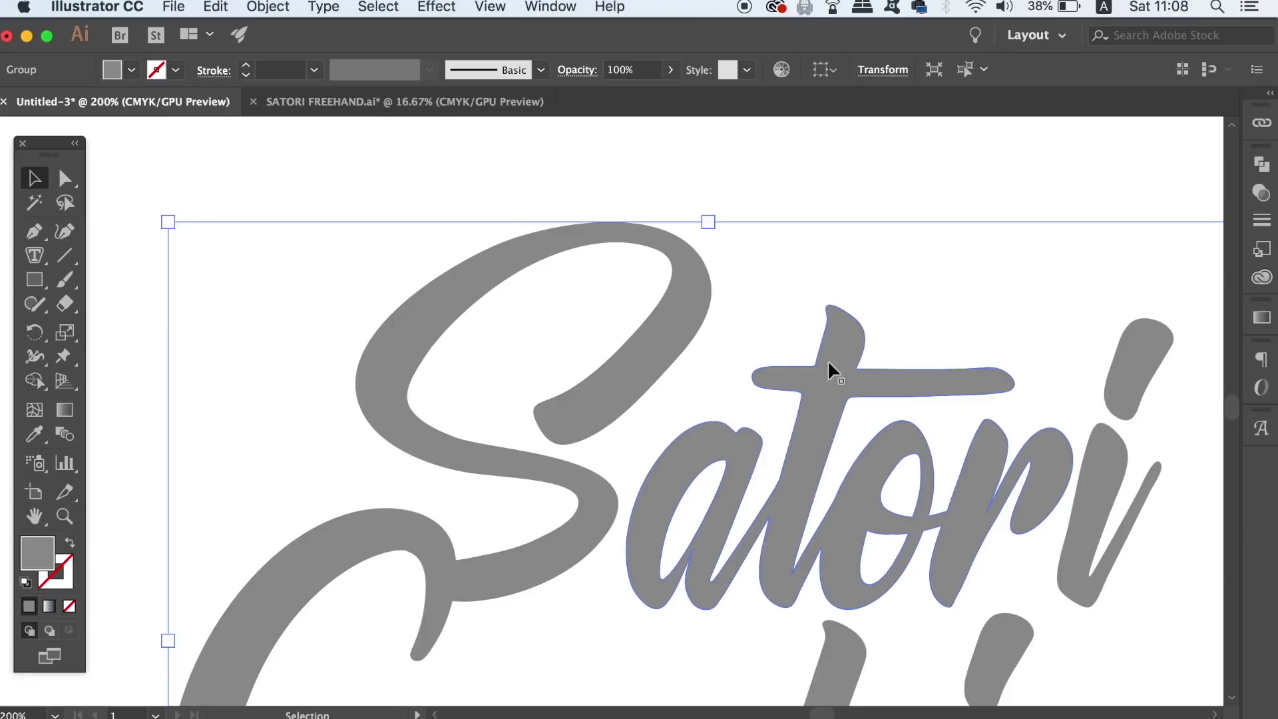
{"action": "key", "text": "super+a"}
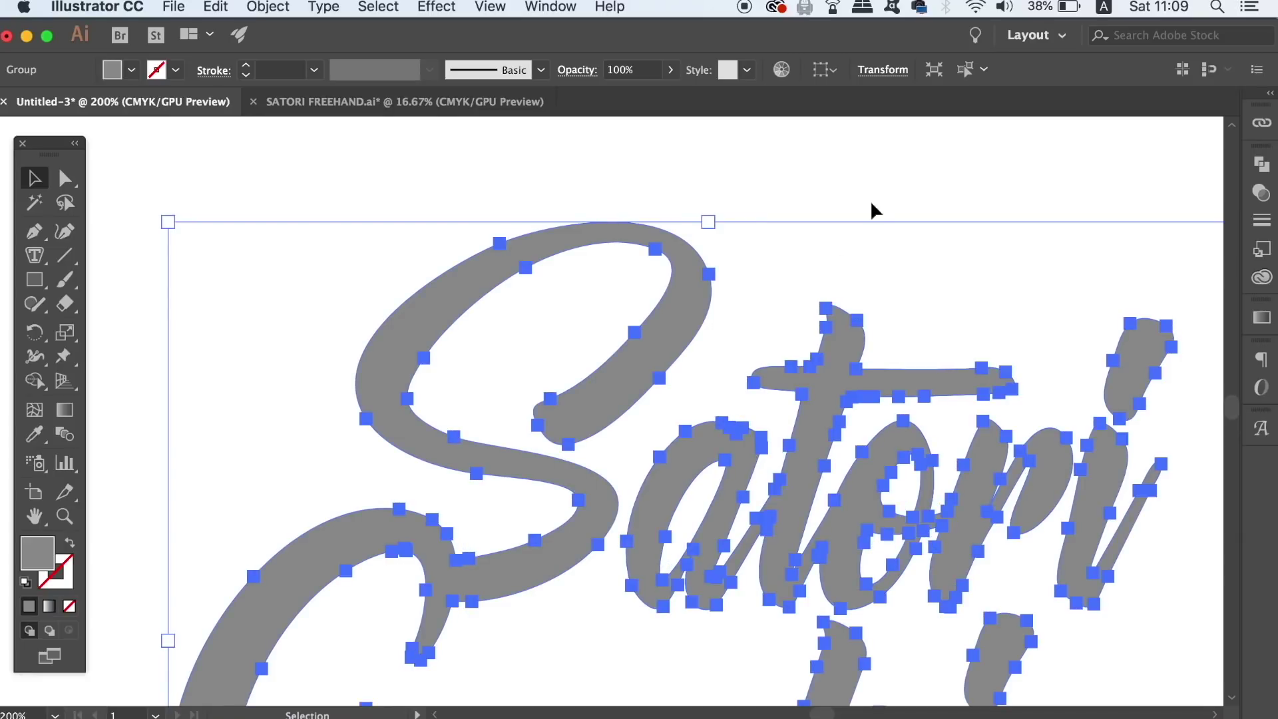
{"action": "key", "text": "super+shift+a"}
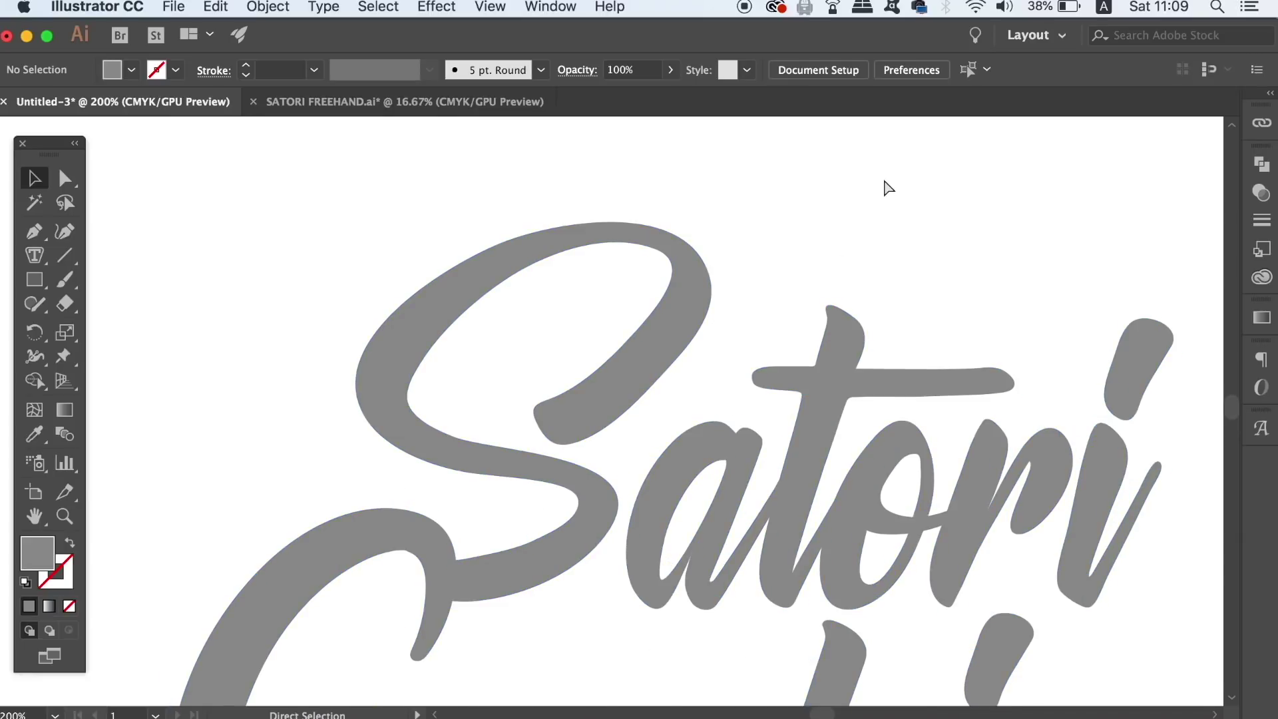
{"action": "key", "text": "super+minus"}
{"action": "key", "text": "super+minus"}
{"action": "key", "text": "super+minus"}
{"action": "key", "text": "super+minus"}
{"action": "left_click_drag", "start_coordinate": [828, 380], "coordinate": [829, 346]}
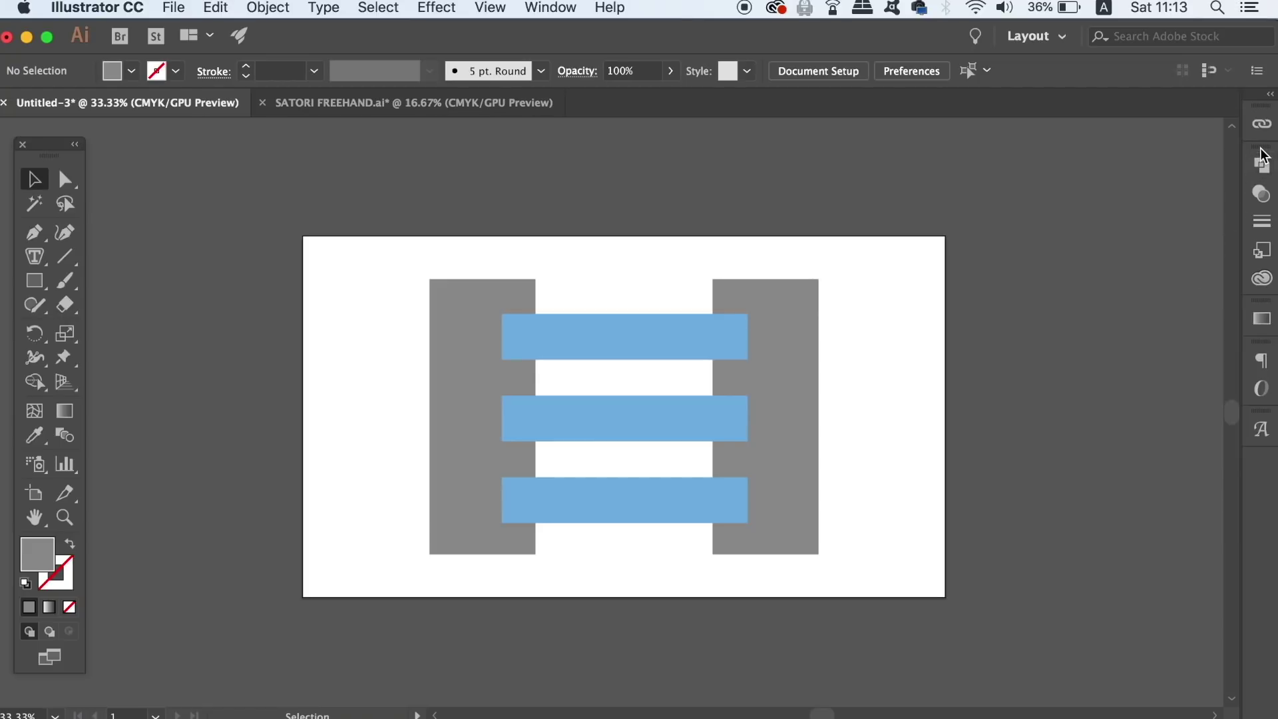
- Float the Pathfinder panel out of the dock, expand it fully, and select all five rectangles
{"action": "left_click_drag", "start_coordinate": [1261, 148], "coordinate": [1089, 188]}
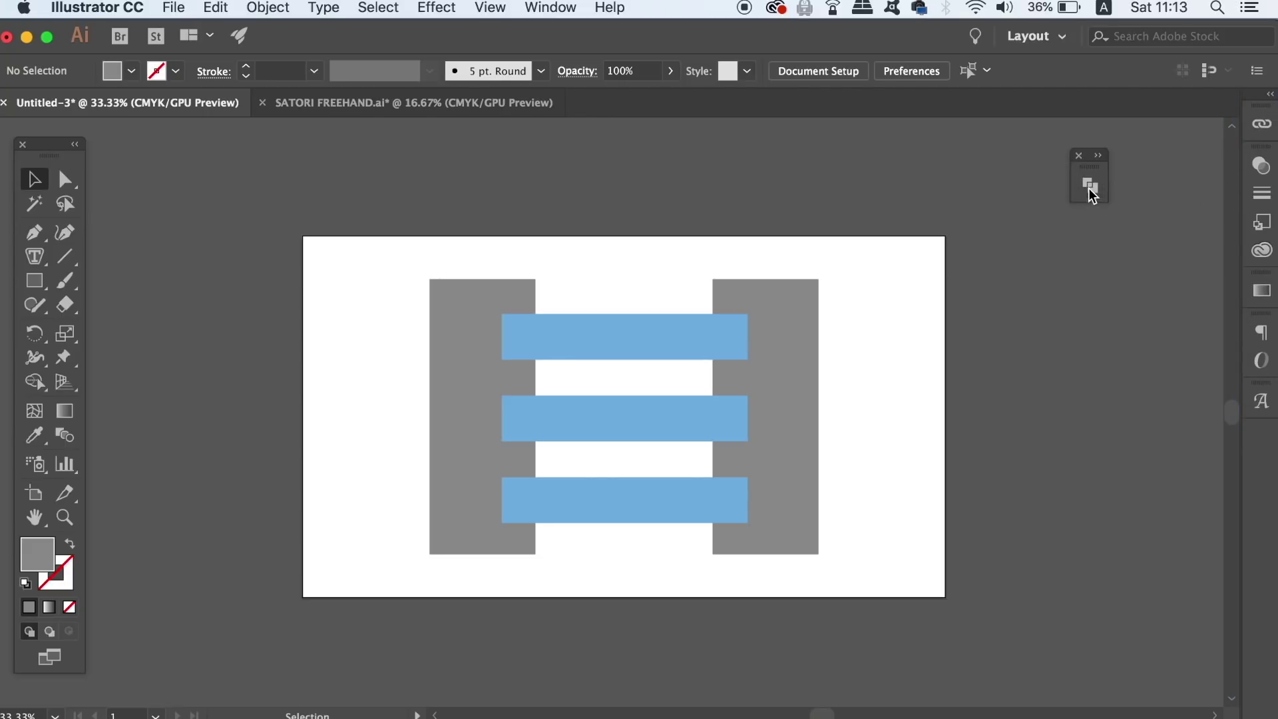
{"action": "left_click", "coordinate": [1099, 155]}
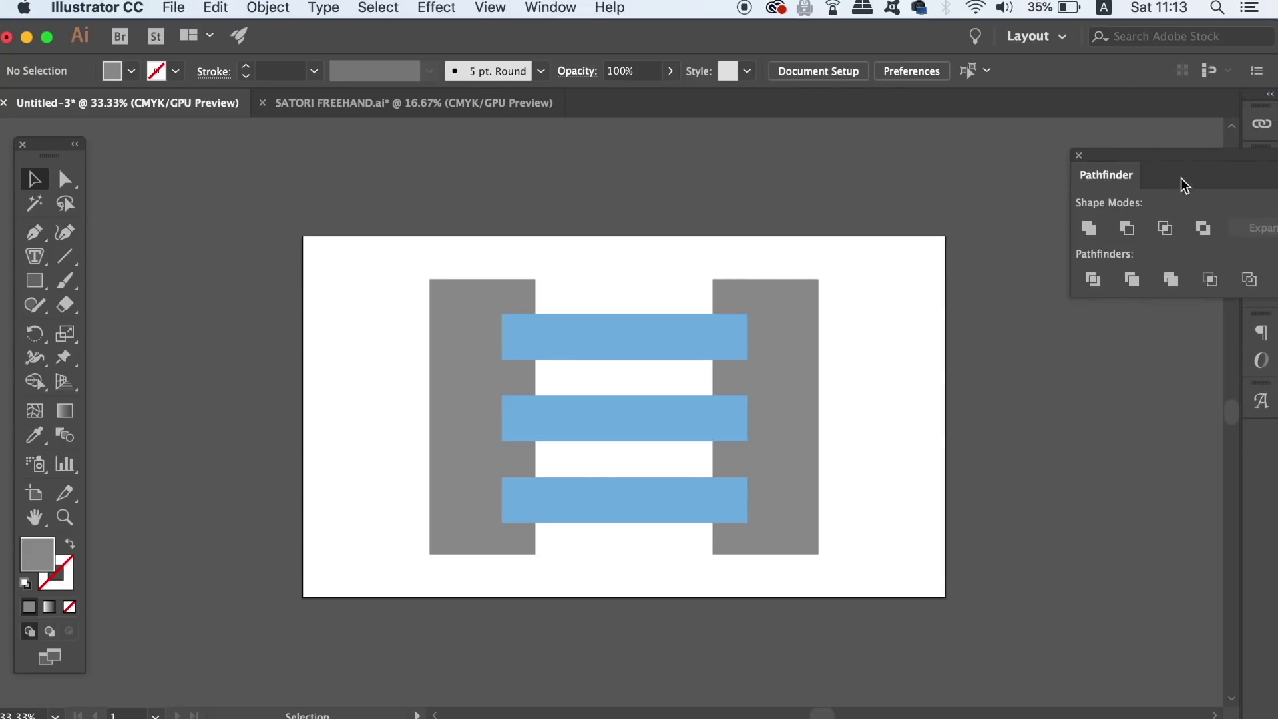
{"action": "left_click_drag", "start_coordinate": [1185, 185], "coordinate": [1079, 141]}
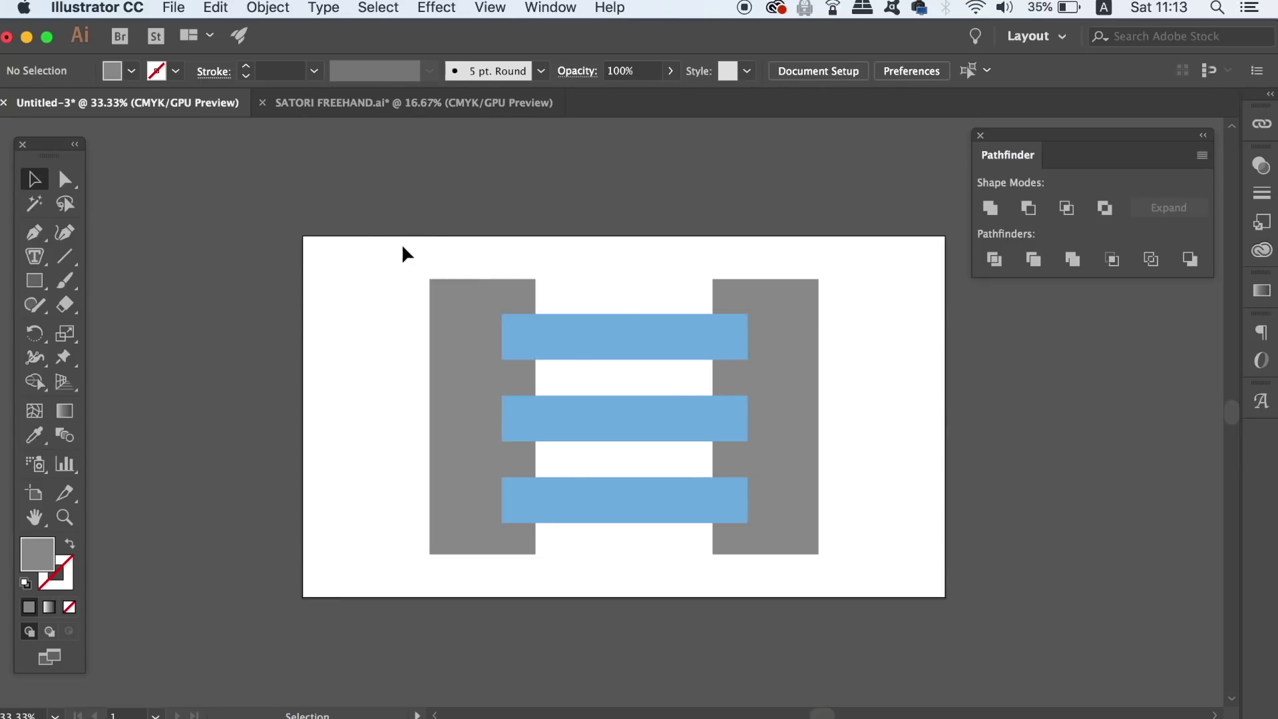
{"action": "left_click_drag", "start_coordinate": [401, 244], "coordinate": [790, 519]}
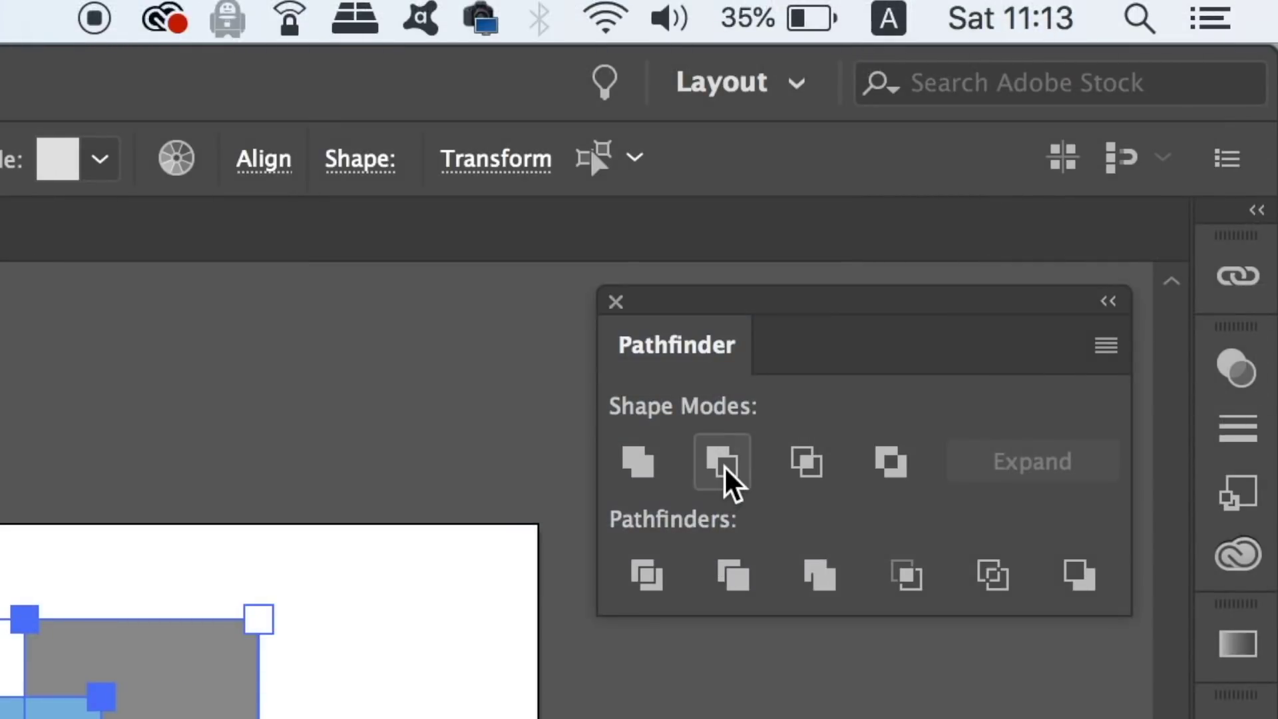
- Try Minus Front on the selected shapes, then undo the subtraction and deselect
{"action": "left_click", "coordinate": [723, 462]}
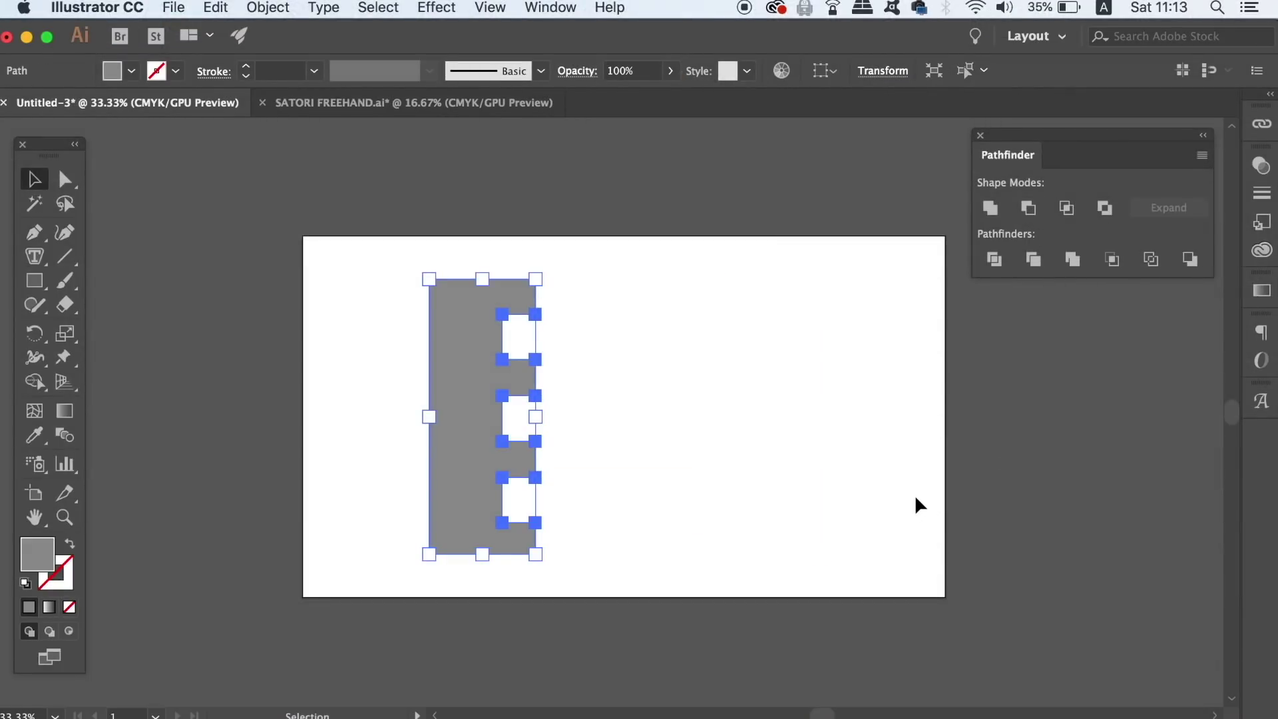
{"action": "key", "text": "a"}
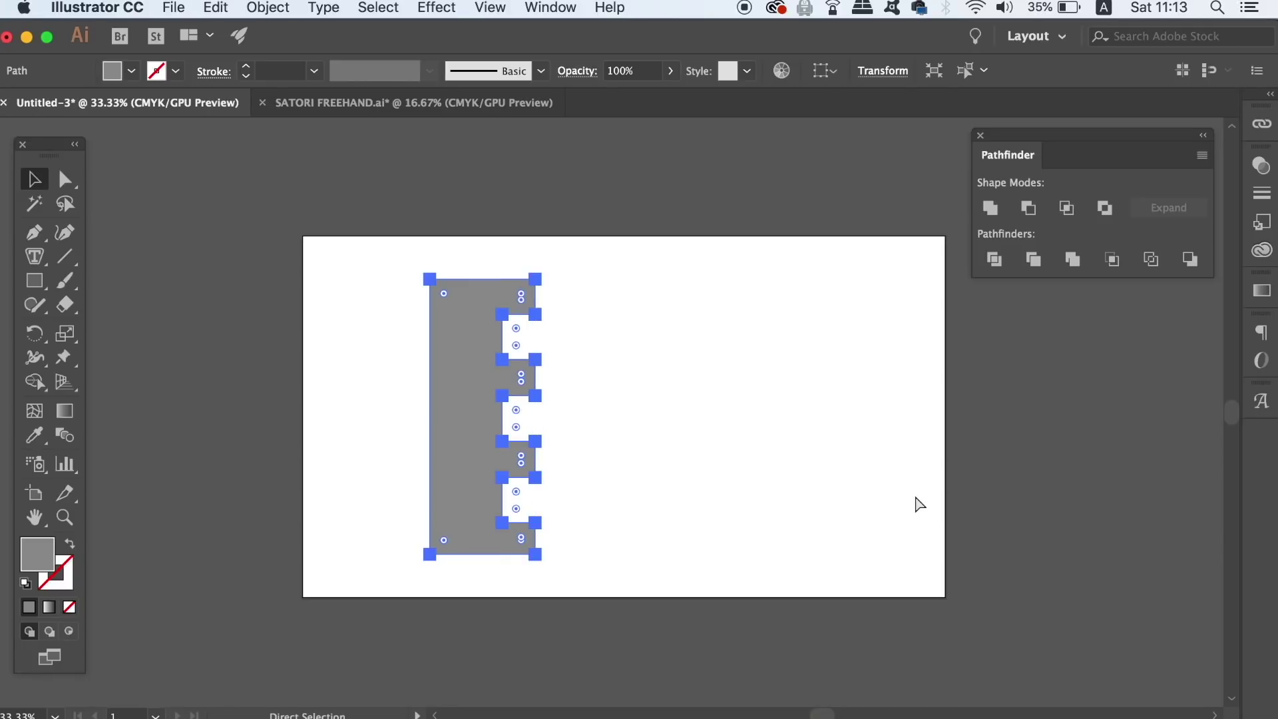
{"action": "key", "text": "super+z"}
{"action": "key", "text": "v"}
{"action": "left_click", "coordinate": [975, 493]}
- Group the two grey rectangles into one object
{"action": "left_click", "coordinate": [444, 223]}
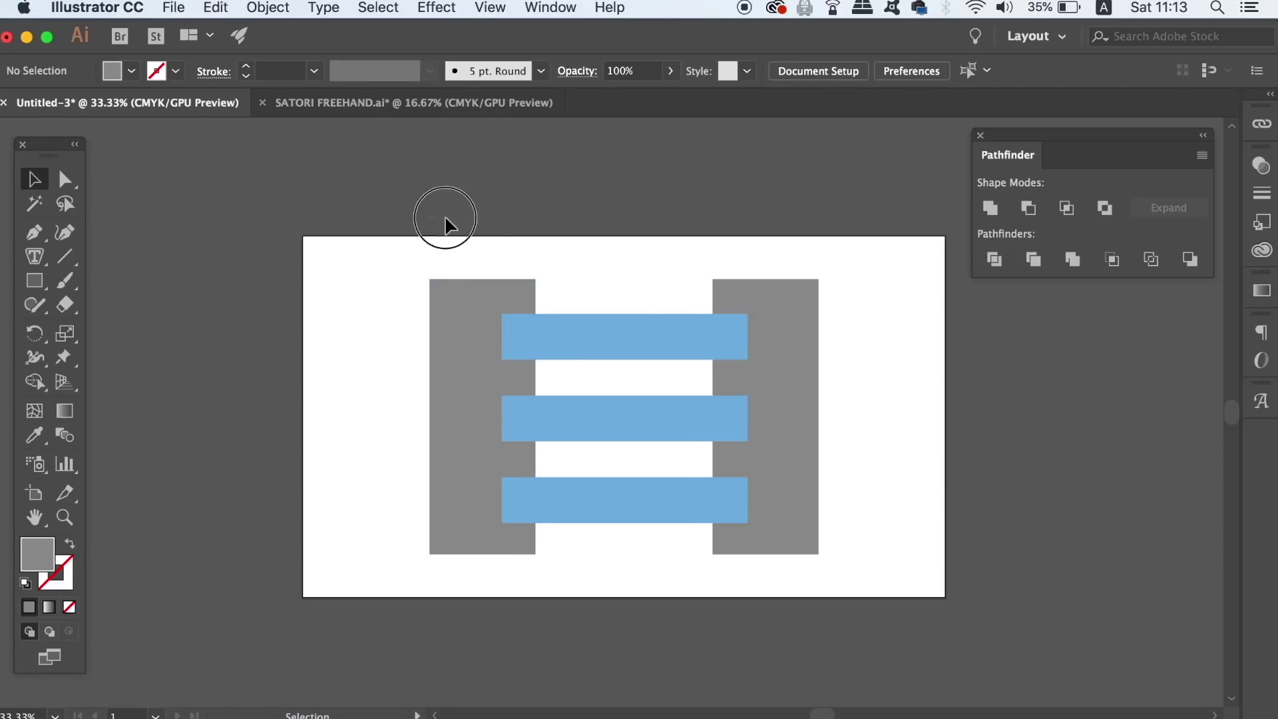
{"action": "left_click_drag", "start_coordinate": [445, 223], "coordinate": [818, 293]}
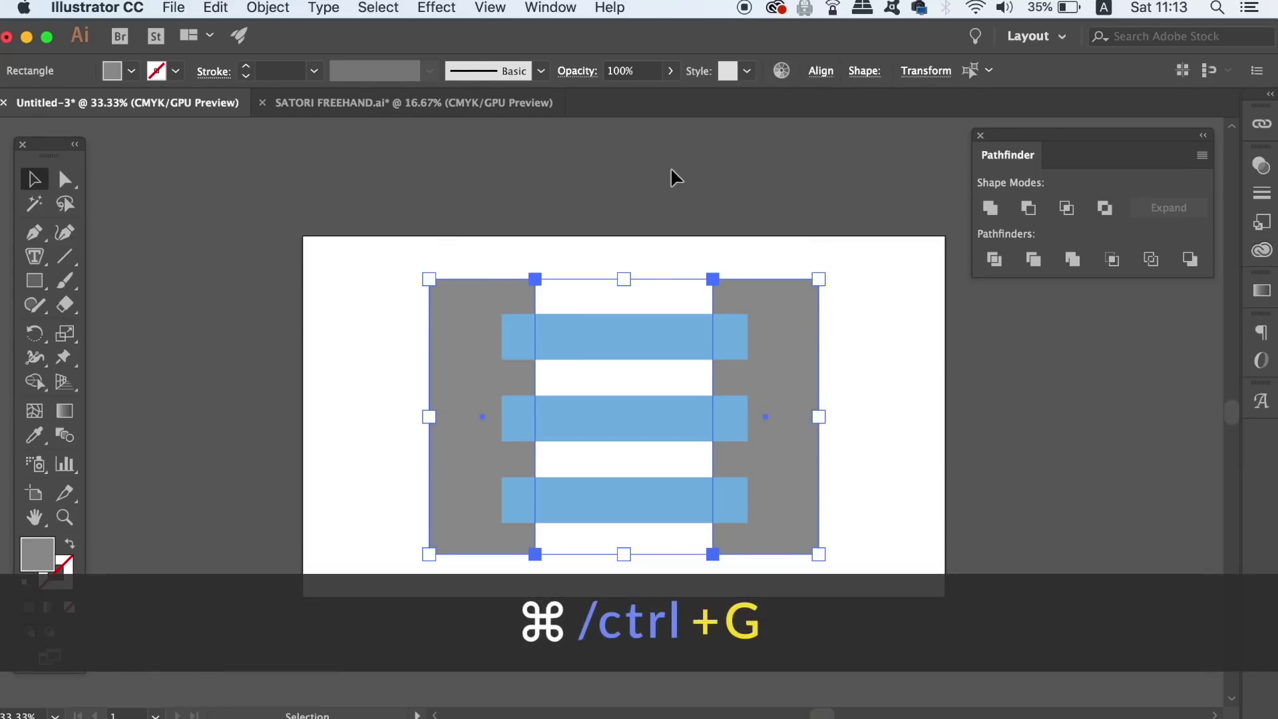
{"action": "key", "text": "super+g"}
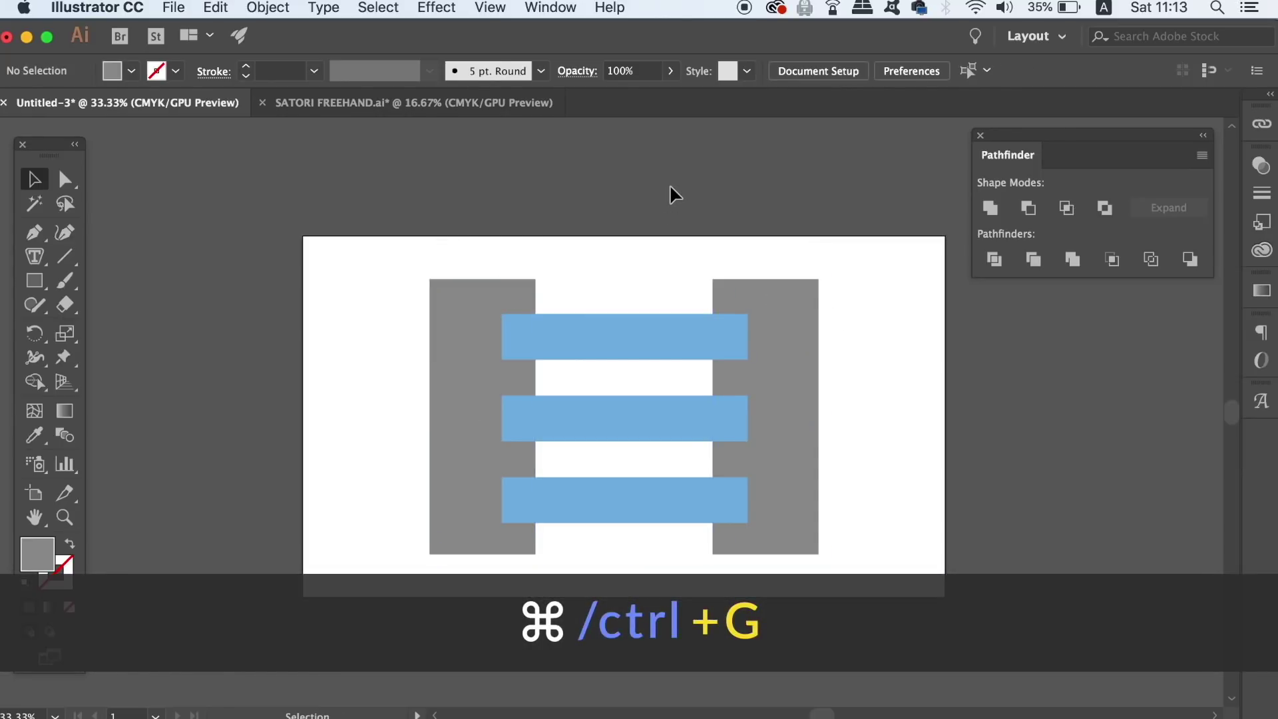
- Cut the blue bars out of the grey group as a live compound shape with Minus Front
{"action": "left_click_drag", "start_coordinate": [457, 222], "coordinate": [820, 478]}
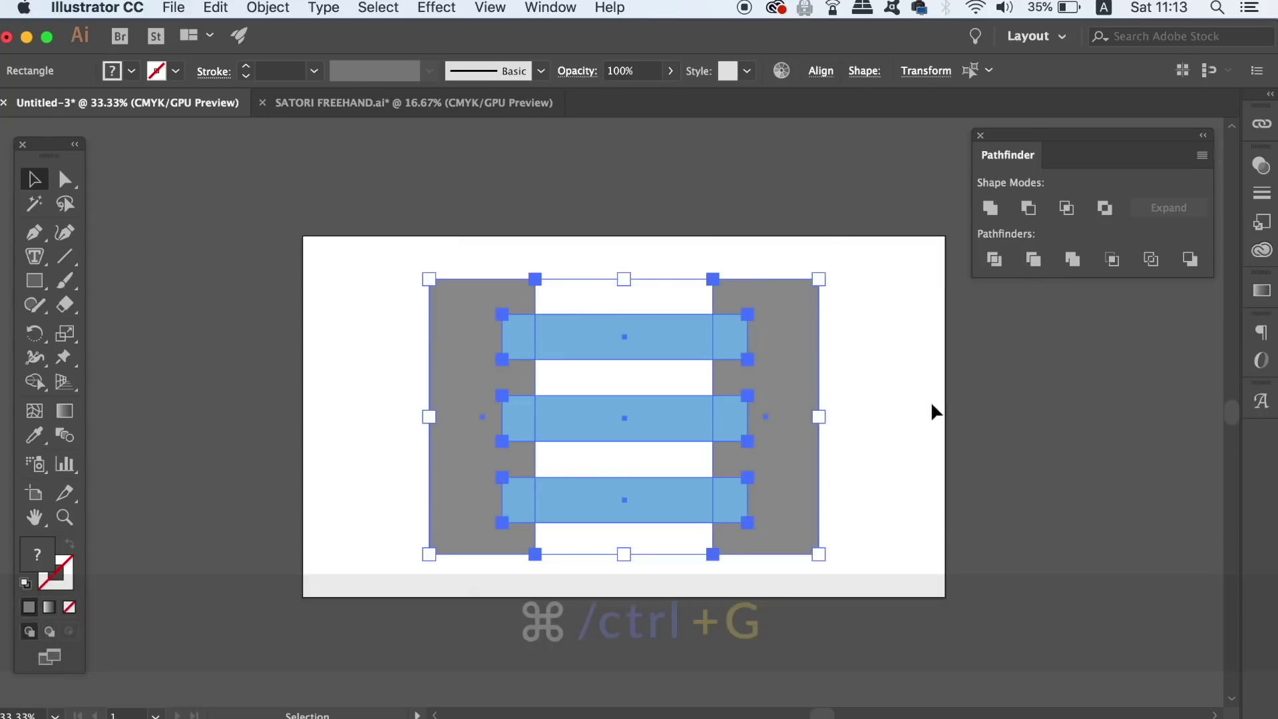
{"action": "left_click", "coordinate": [1030, 209]}
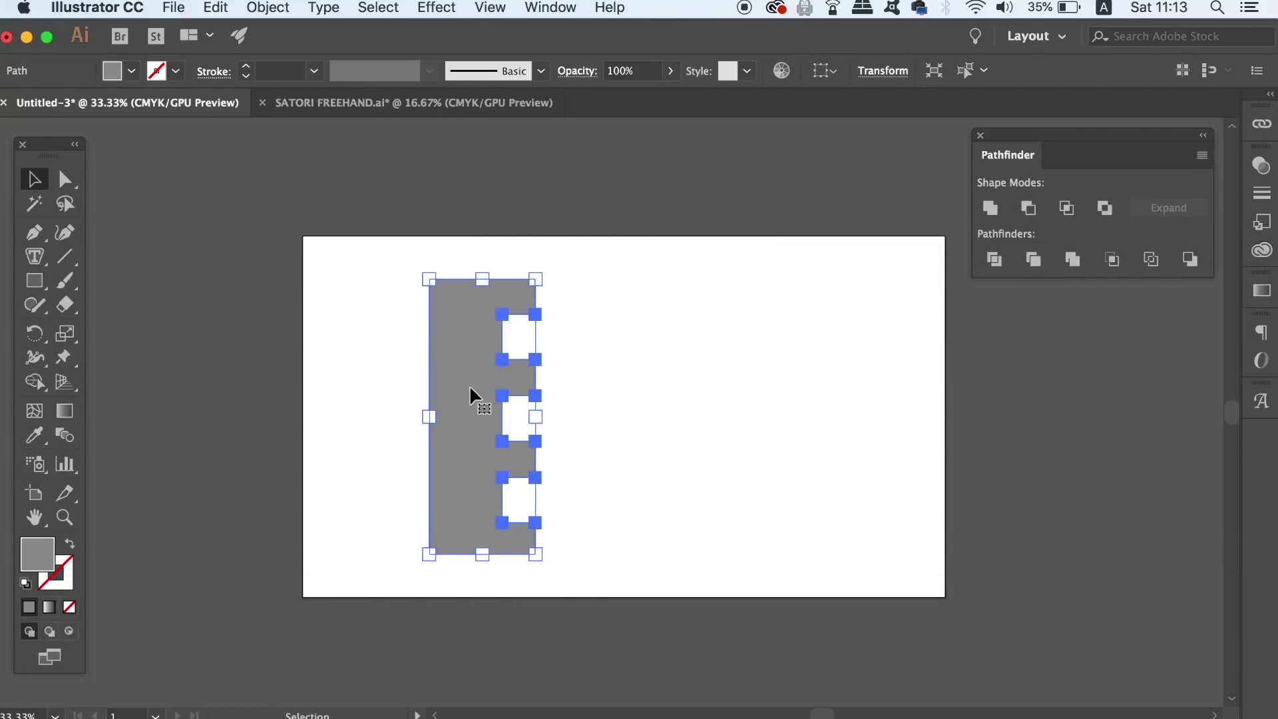
{"action": "key", "text": "super+z"}
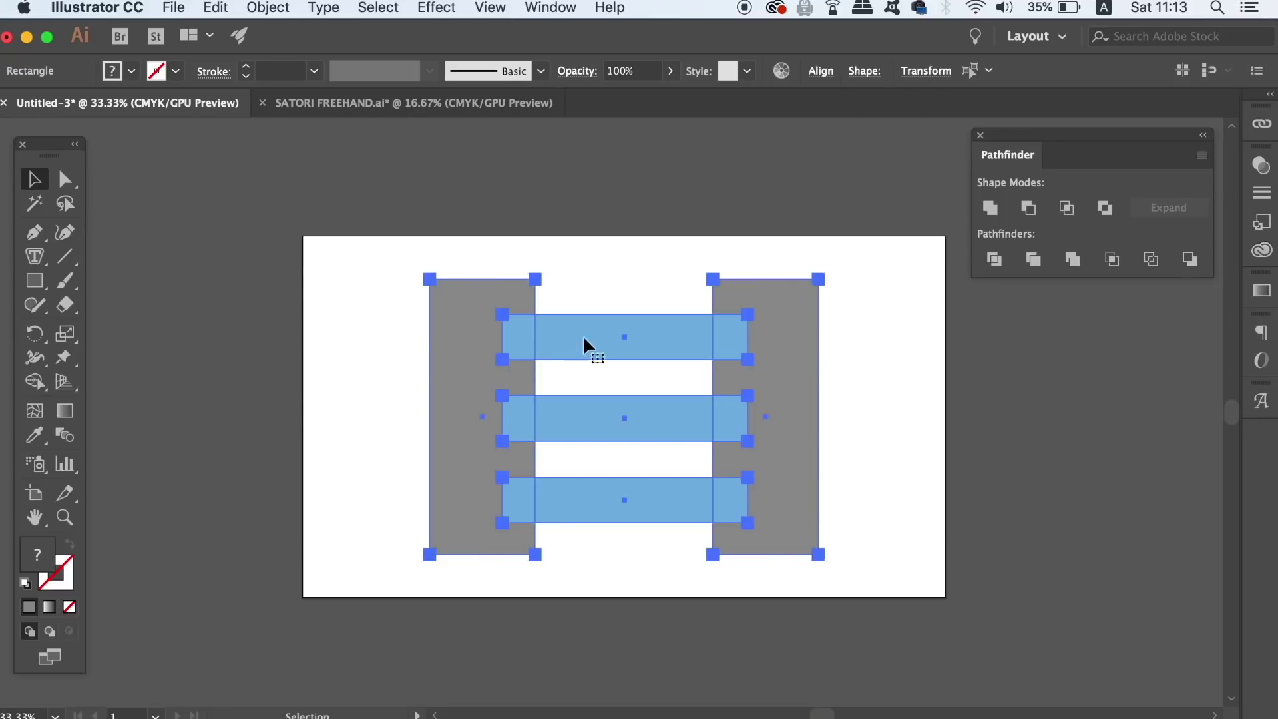
{"action": "left_click", "coordinate": [1034, 210], "text": "alt"}
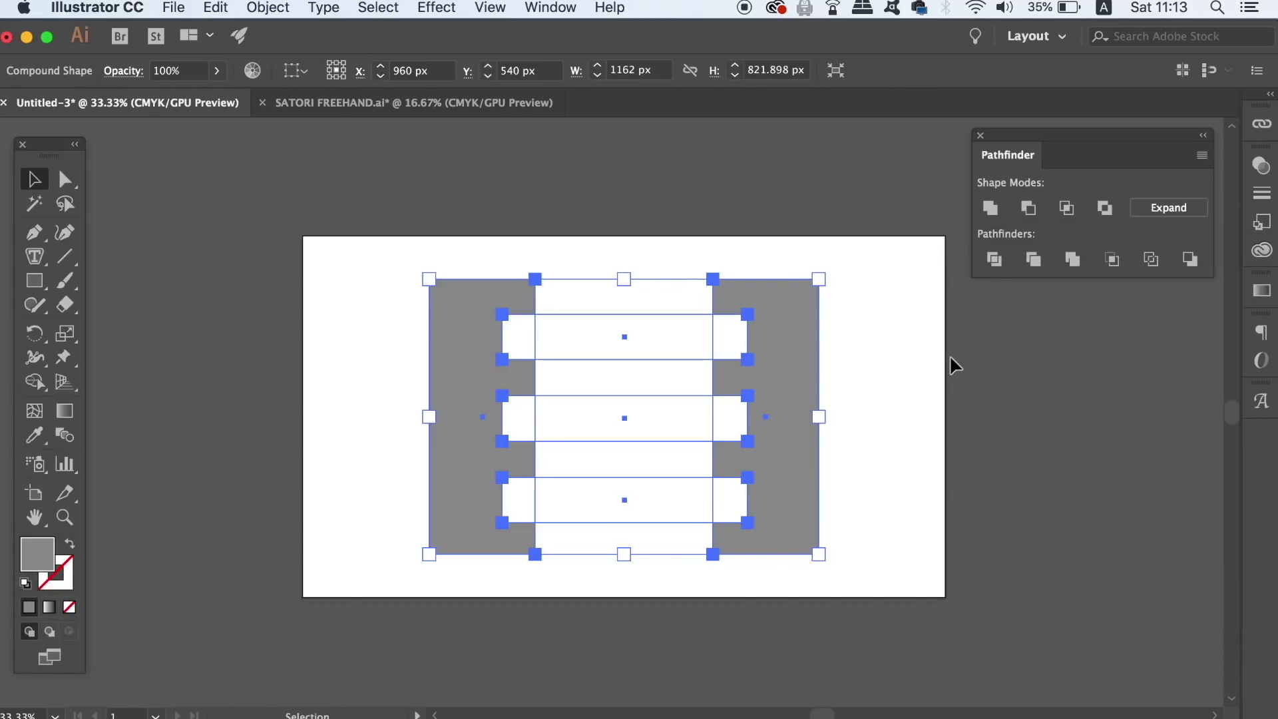
{"action": "left_click", "coordinate": [950, 359]}
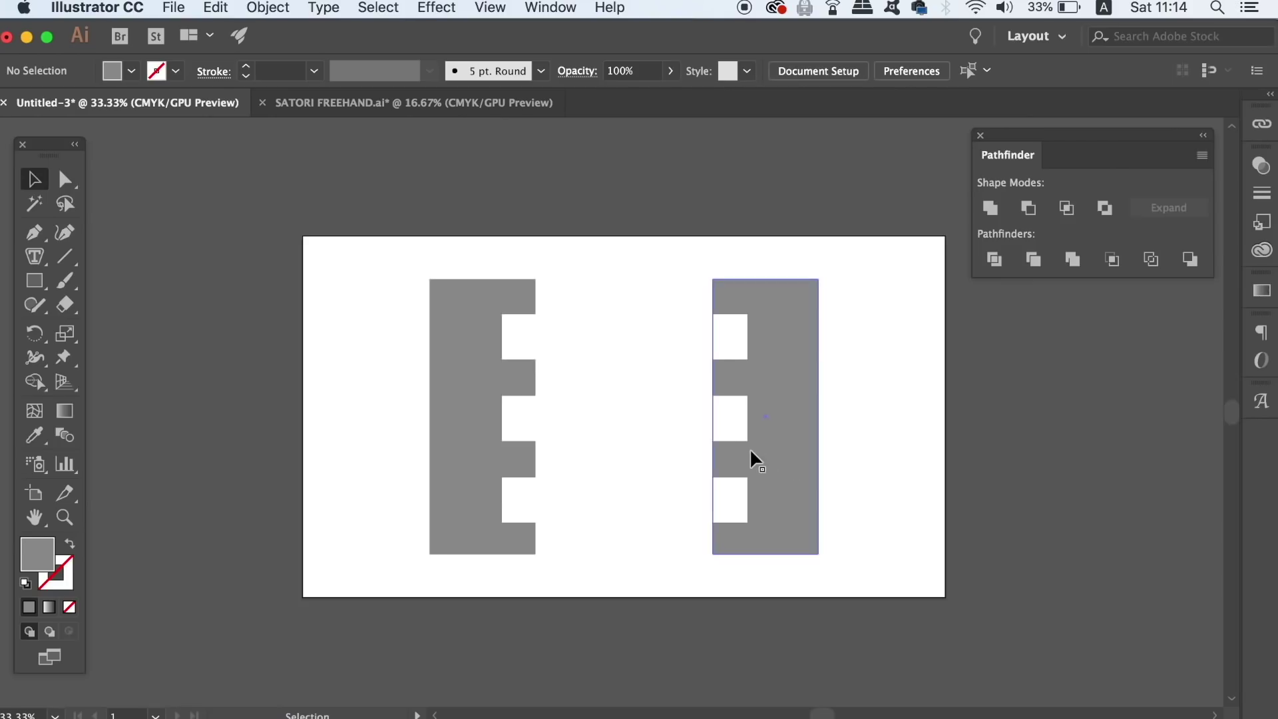
{"action": "left_click", "coordinate": [751, 453]}
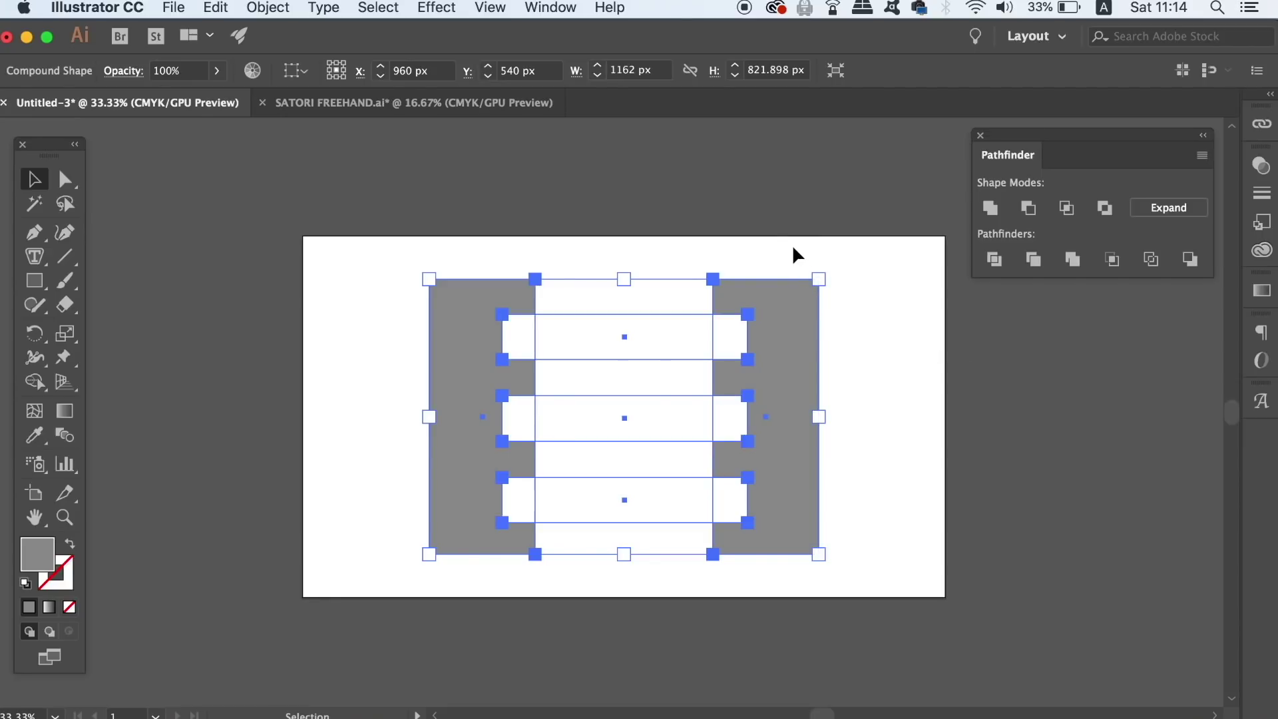
- With Direct Selection, marquee the right rectangle and bar-end anchors and drag them up and left
{"action": "key", "text": "s"}
{"action": "key", "text": "a"}
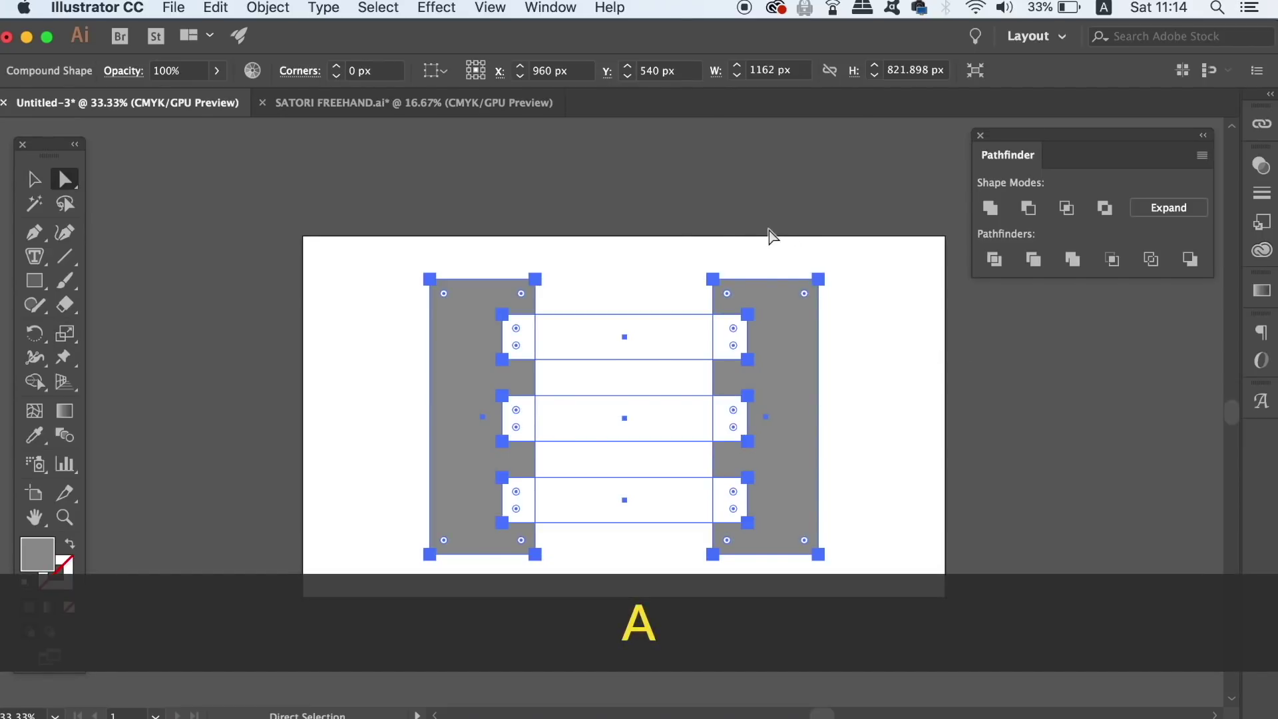
{"action": "left_click_drag", "start_coordinate": [681, 246], "coordinate": [921, 601]}
{"action": "key", "text": "Left"}
{"action": "key", "text": "Left"}
{"action": "key", "text": "Left"}
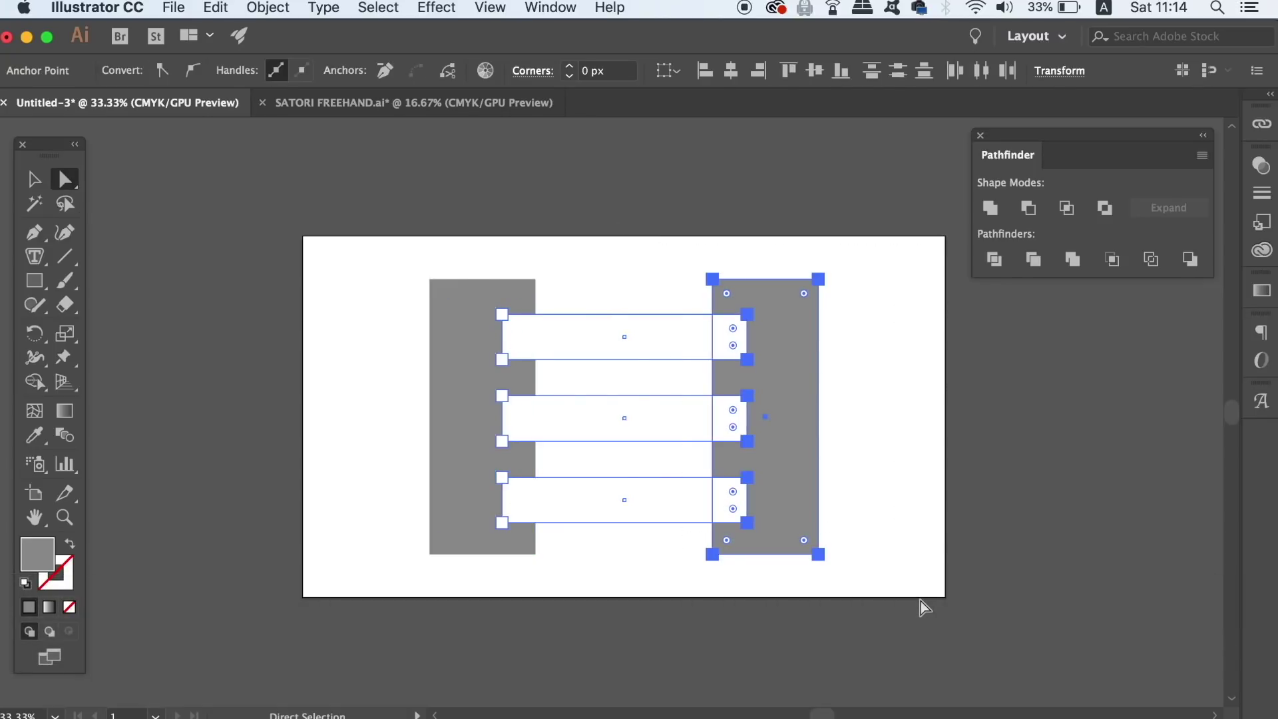
{"action": "left_click_drag", "start_coordinate": [775, 492], "coordinate": [740, 483]}
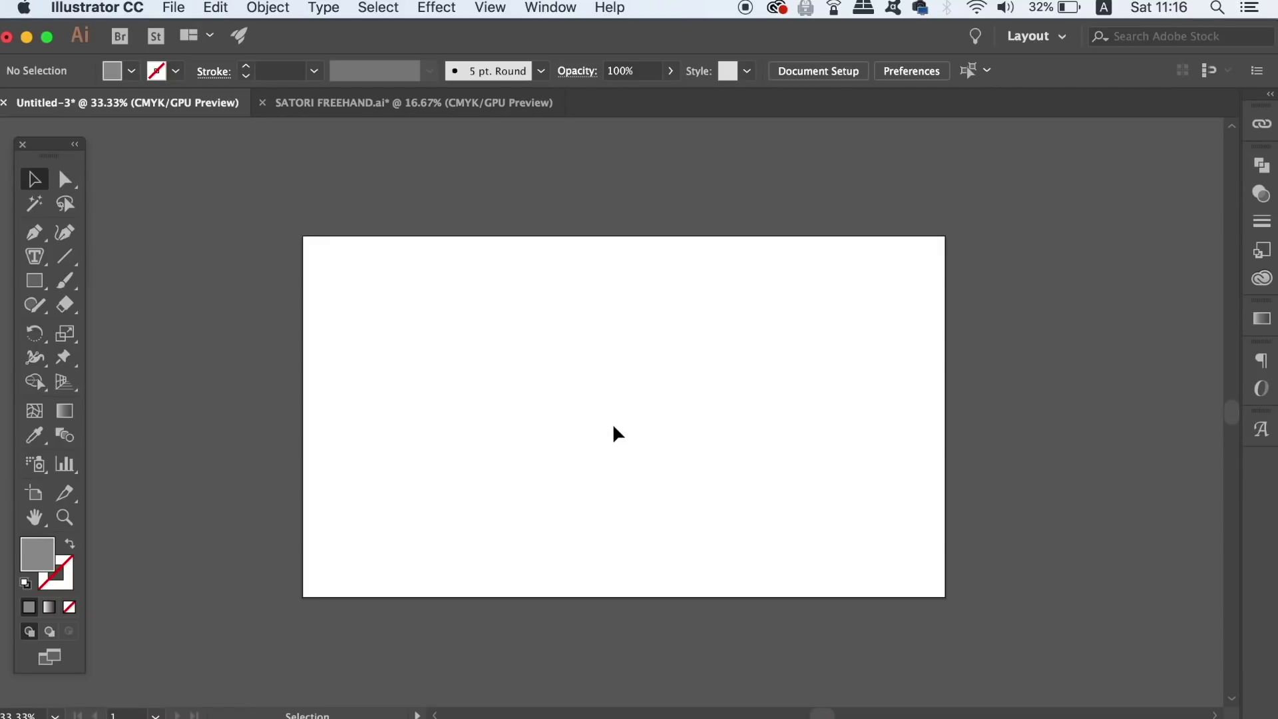
- Pick the Area Type tool from the text tool group
{"action": "left_click_drag", "start_coordinate": [34, 256], "coordinate": [167, 388]}
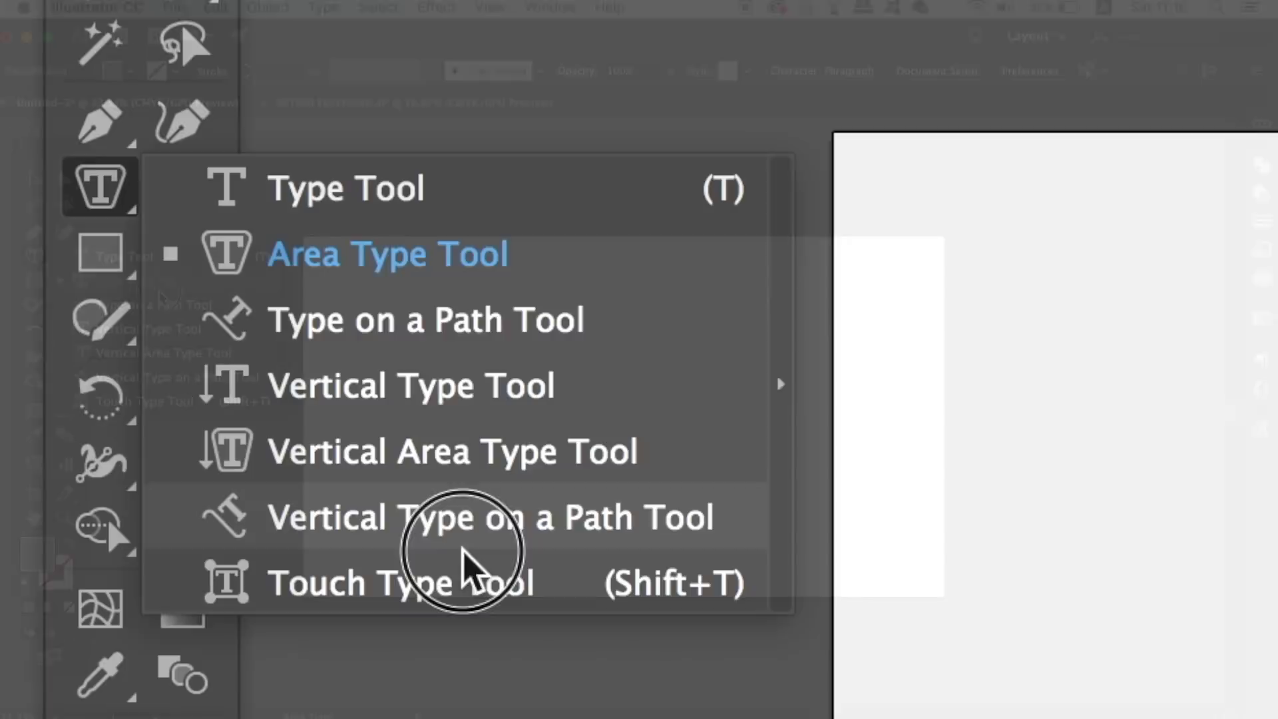
{"action": "left_click_drag", "start_coordinate": [464, 553], "coordinate": [439, 280]}
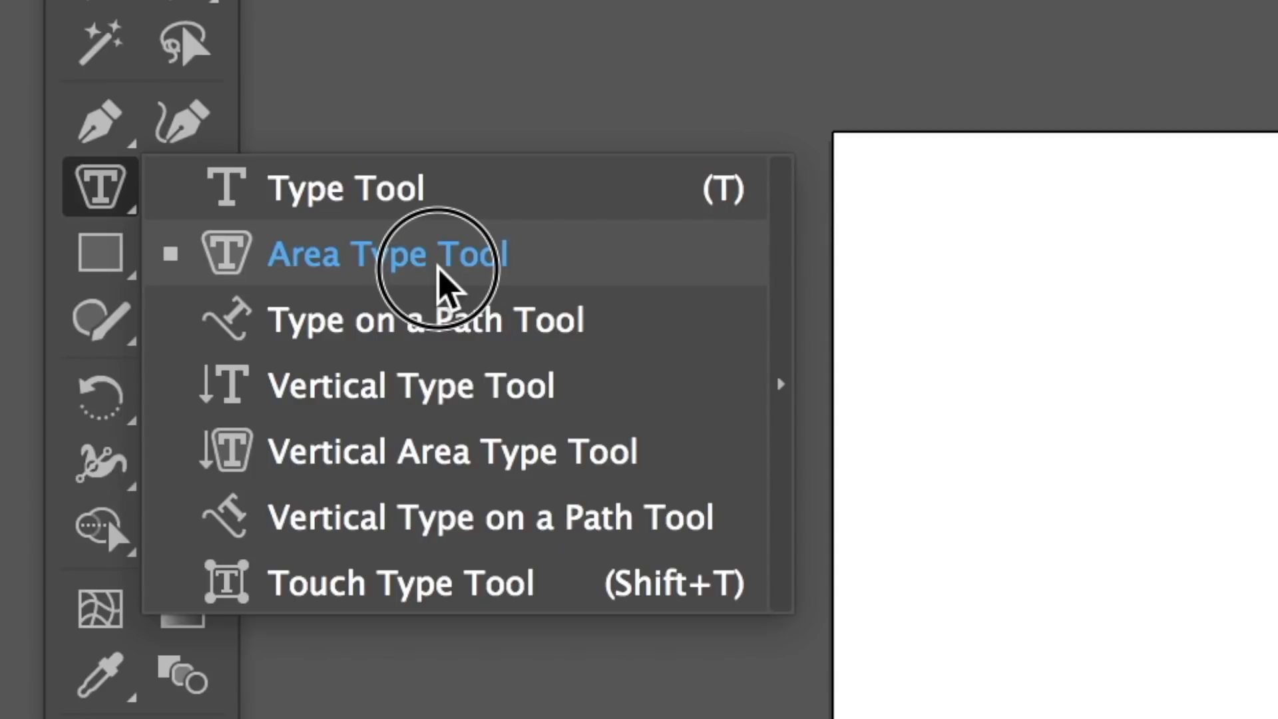
{"action": "left_click_drag", "start_coordinate": [439, 279], "coordinate": [433, 279]}
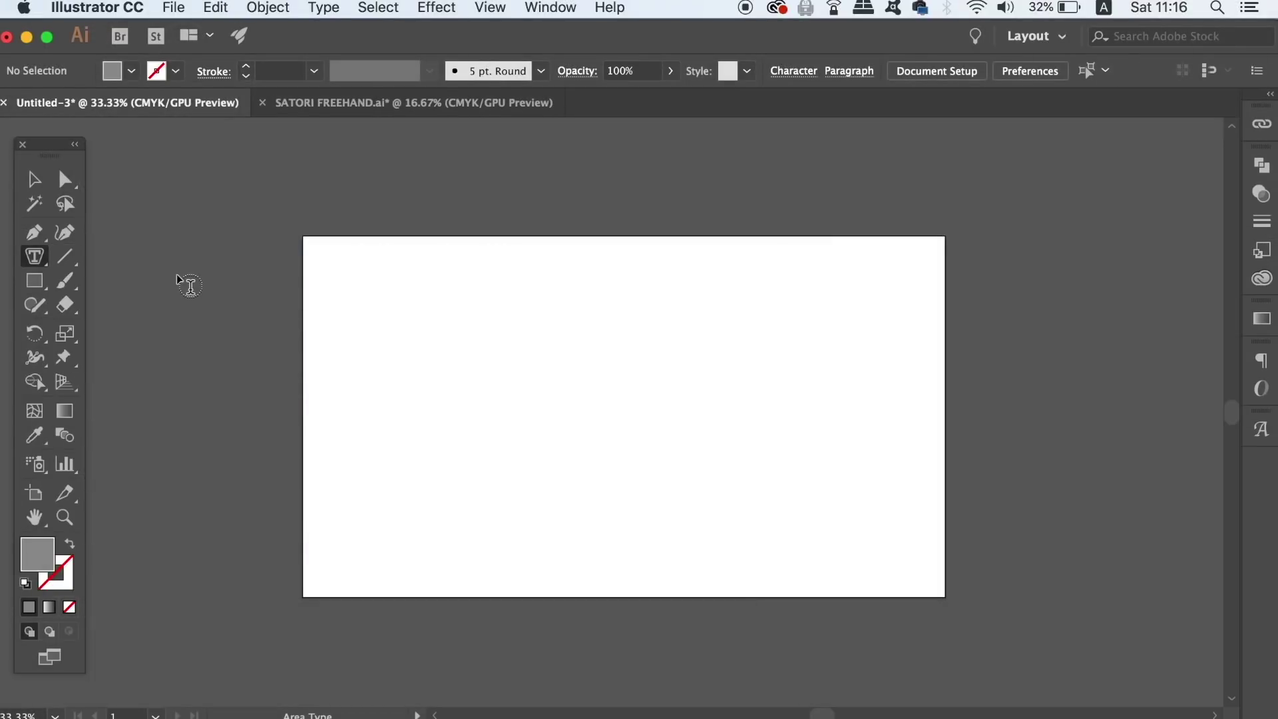
- Draw a six-sided hexagon with the Polygon tool and enlarge it
{"action": "left_click_drag", "start_coordinate": [30, 276], "coordinate": [203, 352]}
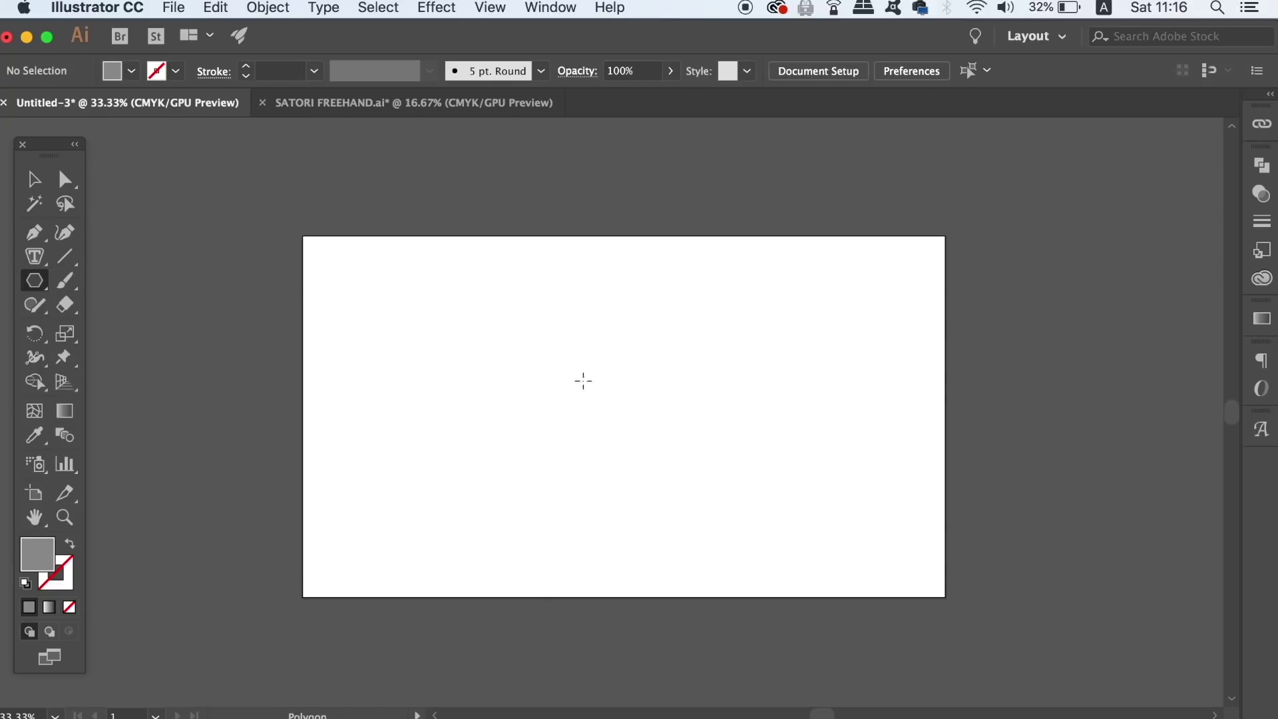
{"action": "left_click", "coordinate": [606, 377]}
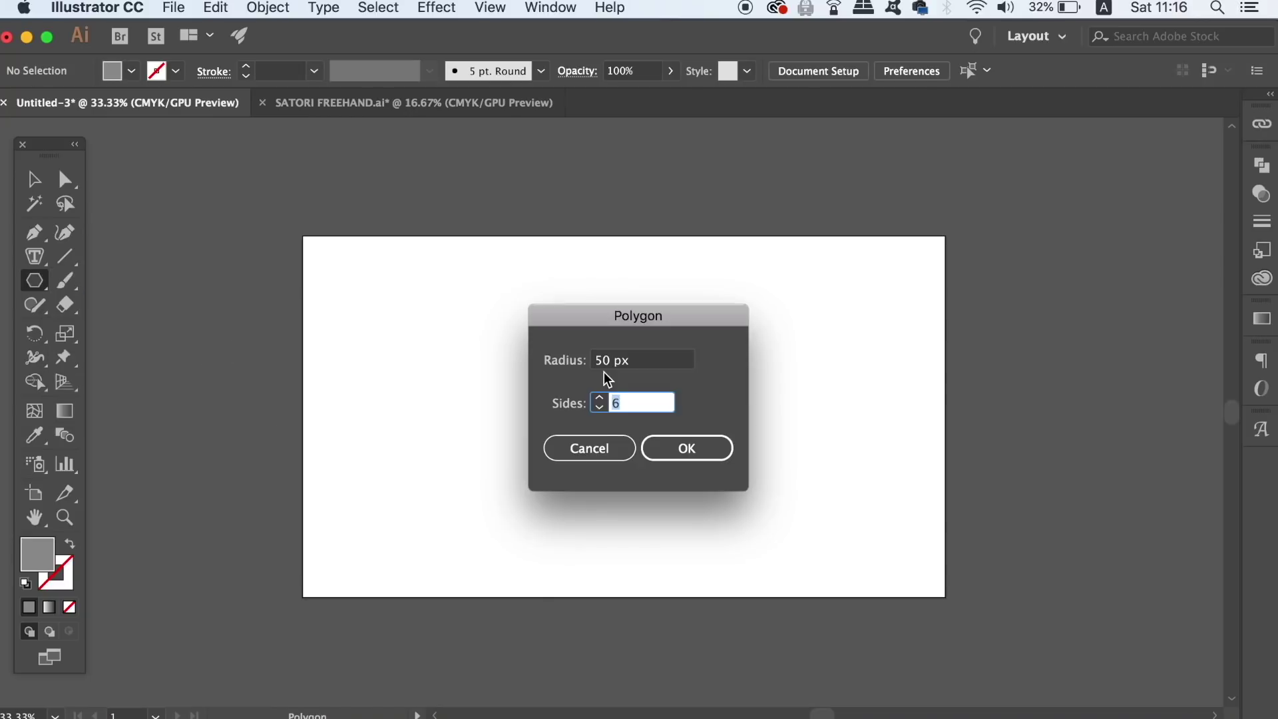
{"action": "left_click", "coordinate": [688, 449]}
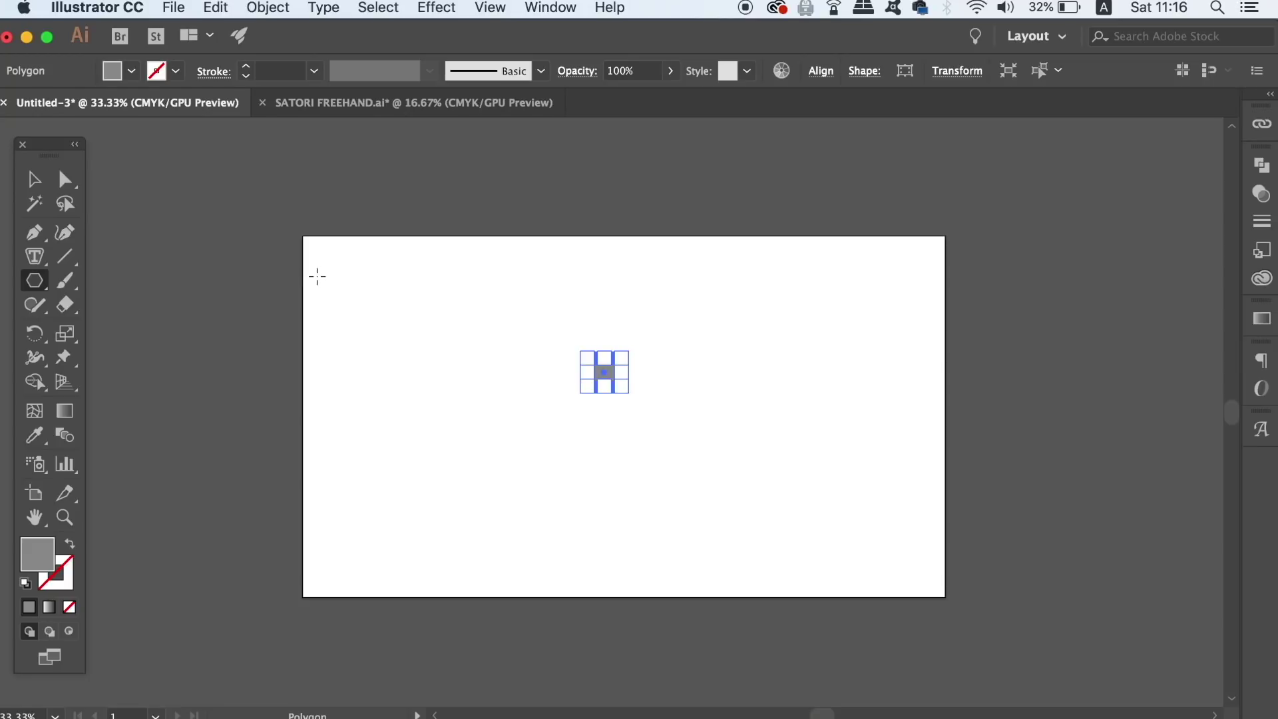
{"action": "key", "text": "v"}
{"action": "left_click_drag", "start_coordinate": [629, 351], "coordinate": [747, 245]}
{"action": "left_click_drag", "start_coordinate": [665, 341], "coordinate": [668, 373]}
- Swap fill and stroke to outline the hexagon and centre it horizontally and vertically on the artboard
{"action": "key", "text": "shift+x"}
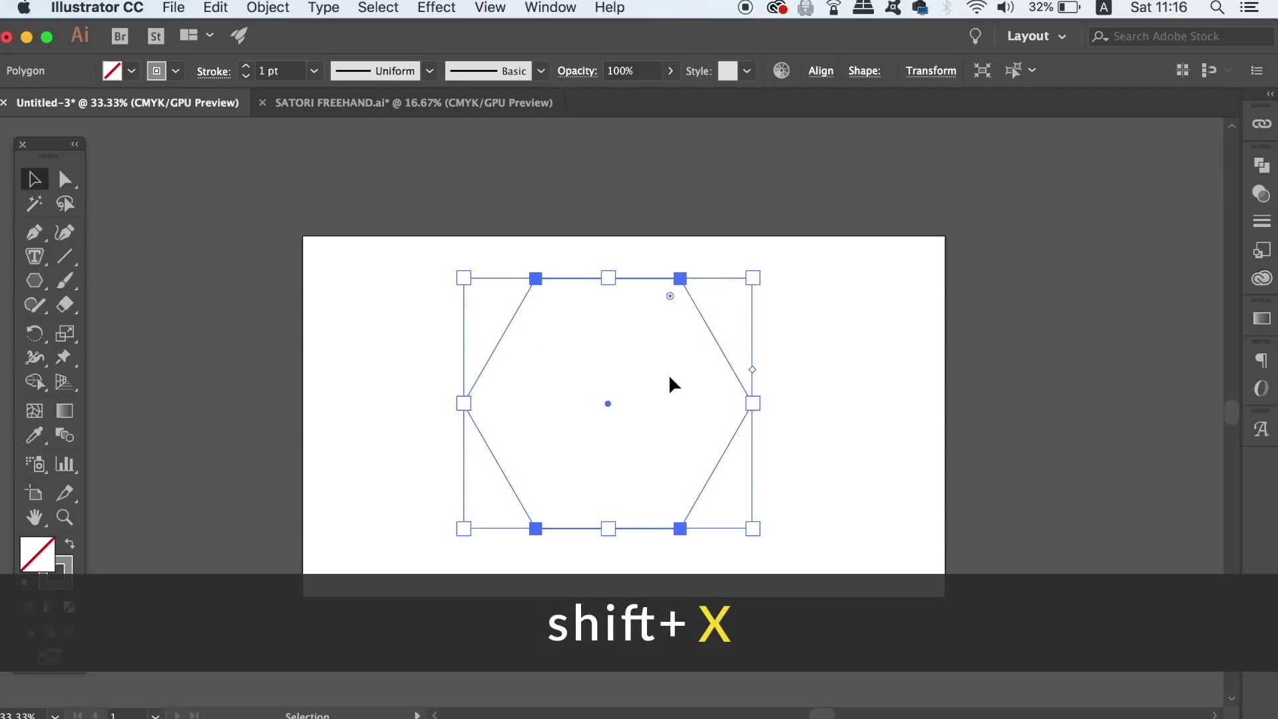
{"action": "left_click_drag", "start_coordinate": [718, 353], "coordinate": [726, 361]}
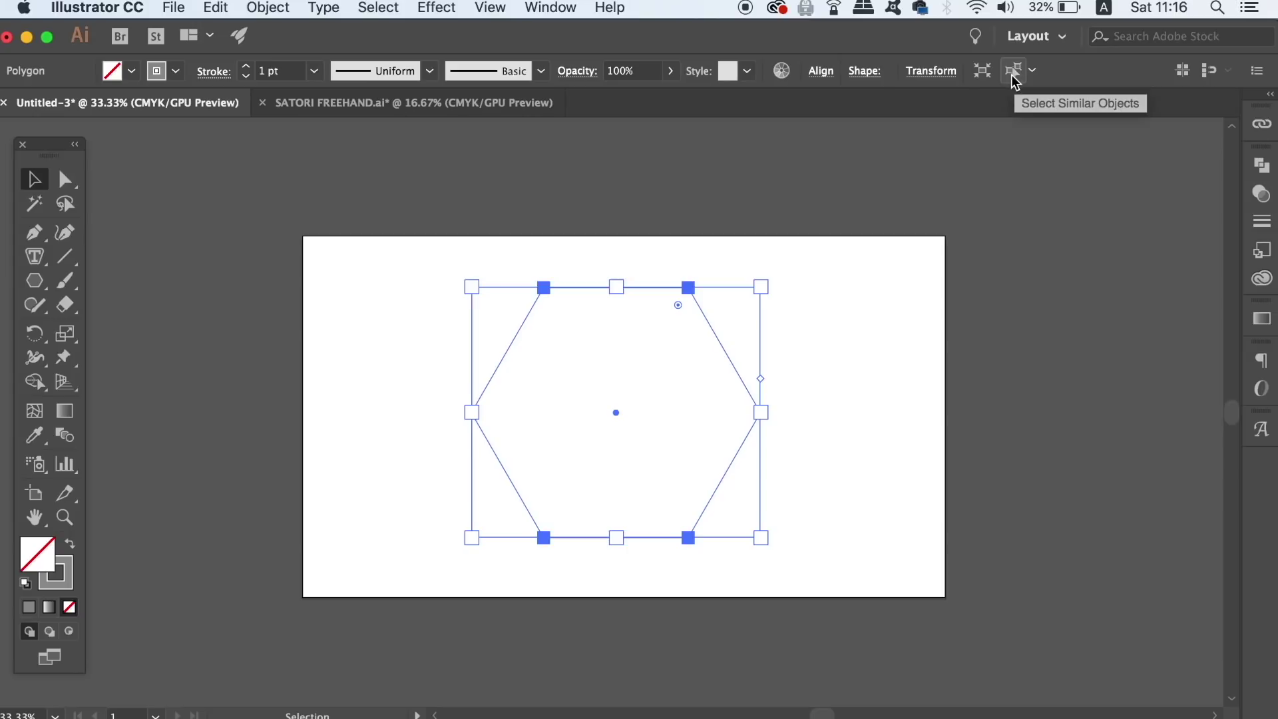
{"action": "left_click", "coordinate": [821, 72]}
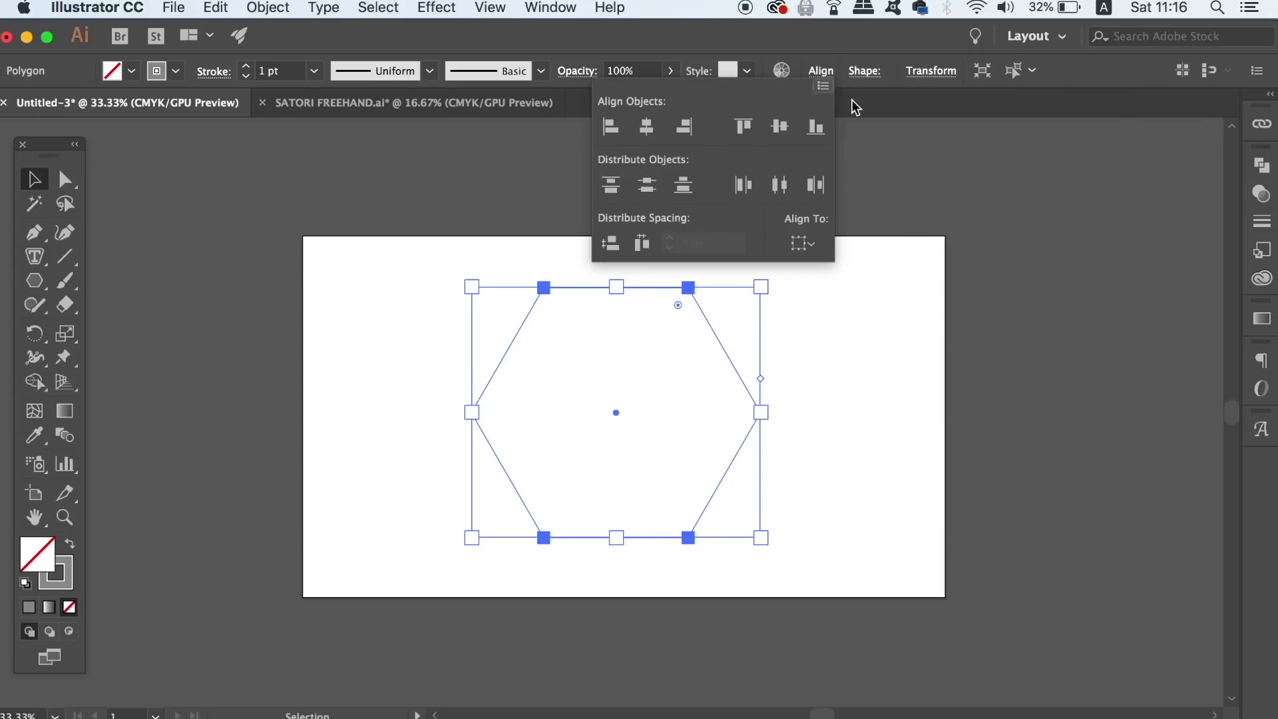
{"action": "left_click", "coordinate": [809, 242]}
{"action": "left_click", "coordinate": [648, 126]}
{"action": "left_click", "coordinate": [781, 127]}
{"action": "left_click", "coordinate": [804, 245]}
{"action": "left_click", "coordinate": [831, 265]}
{"action": "left_click", "coordinate": [919, 388]}
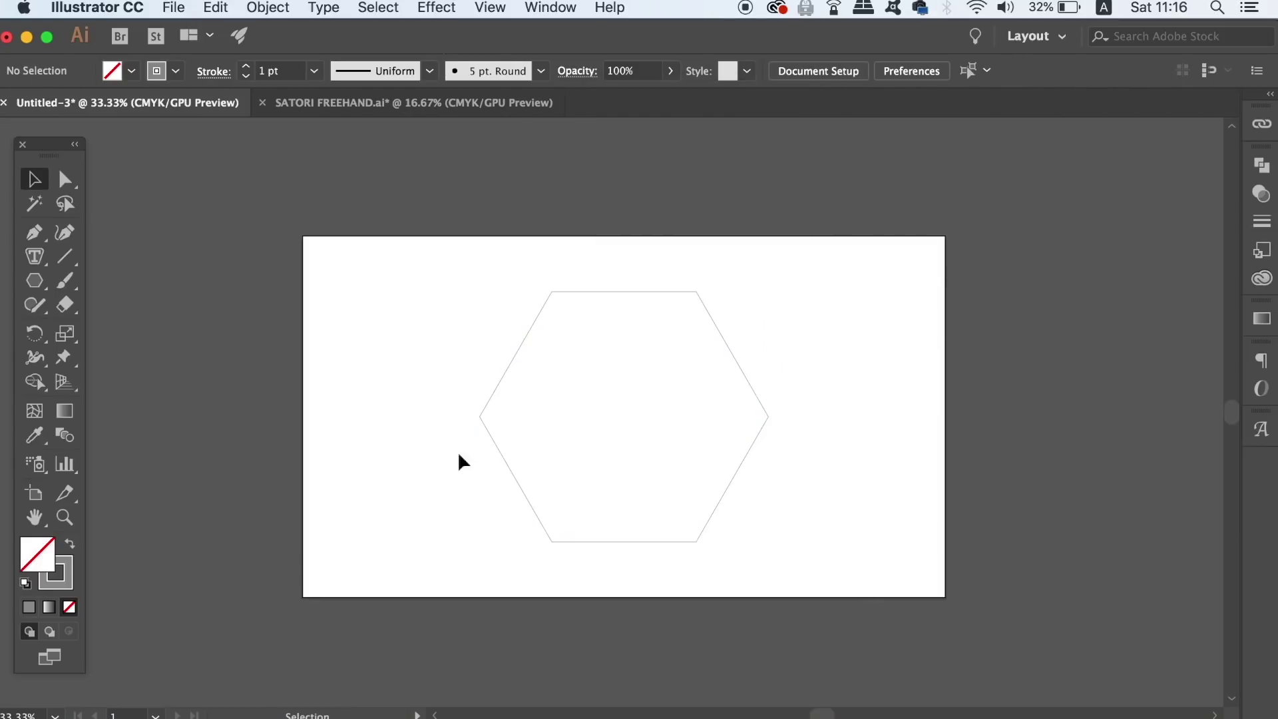
- Zoom in and turn the hexagon into a text area with the Area Type tool
{"action": "key", "text": "super+equal"}
{"action": "key", "text": "super+equal"}
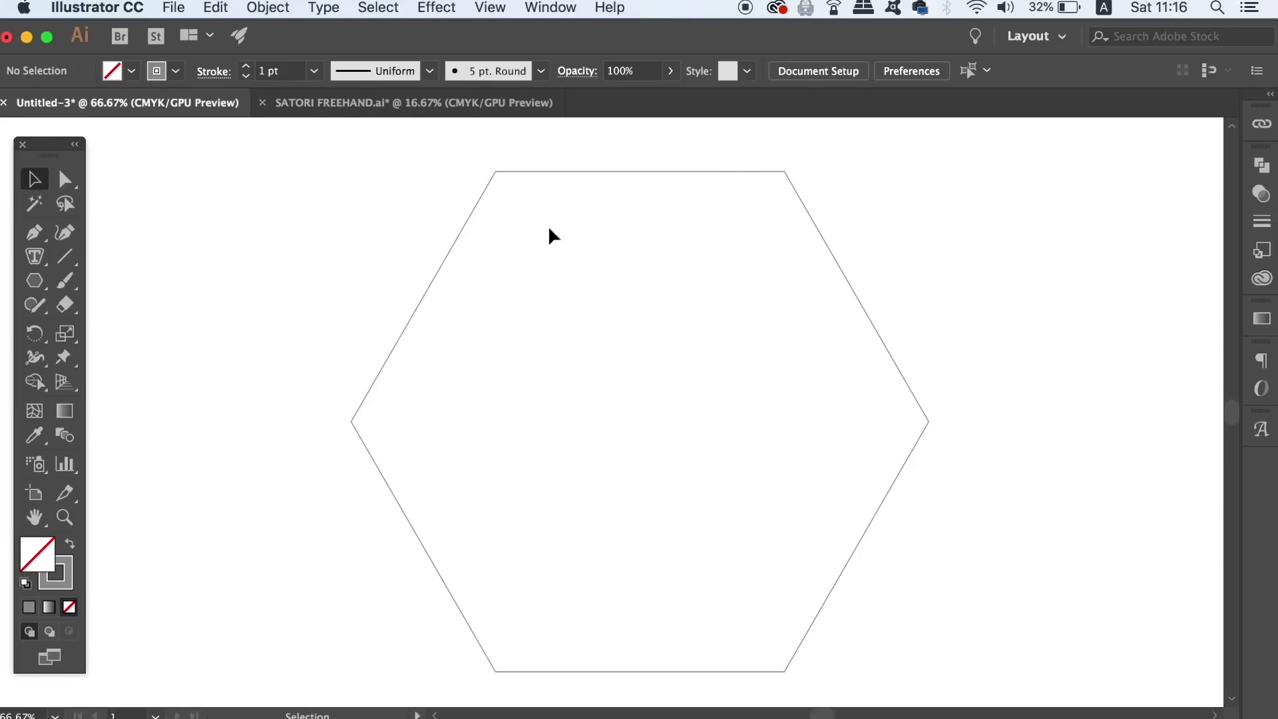
{"action": "left_click_drag", "start_coordinate": [495, 226], "coordinate": [436, 284]}
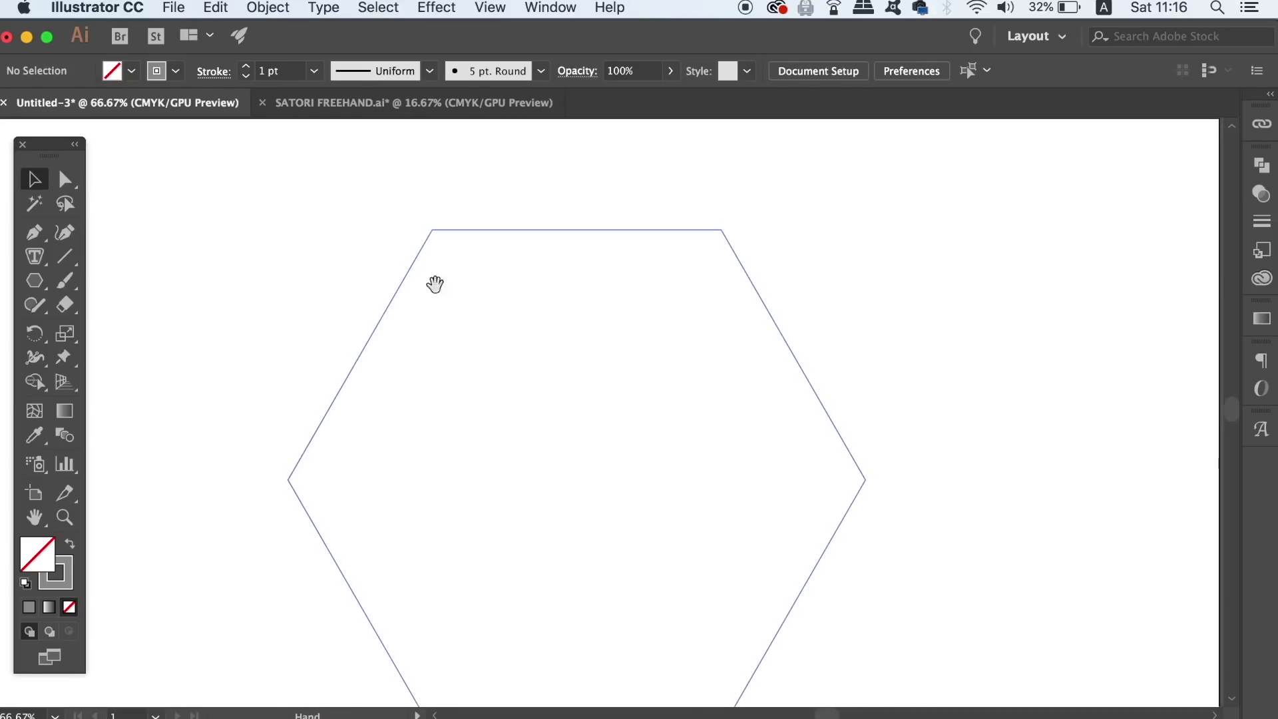
{"action": "left_click", "coordinate": [43, 259]}
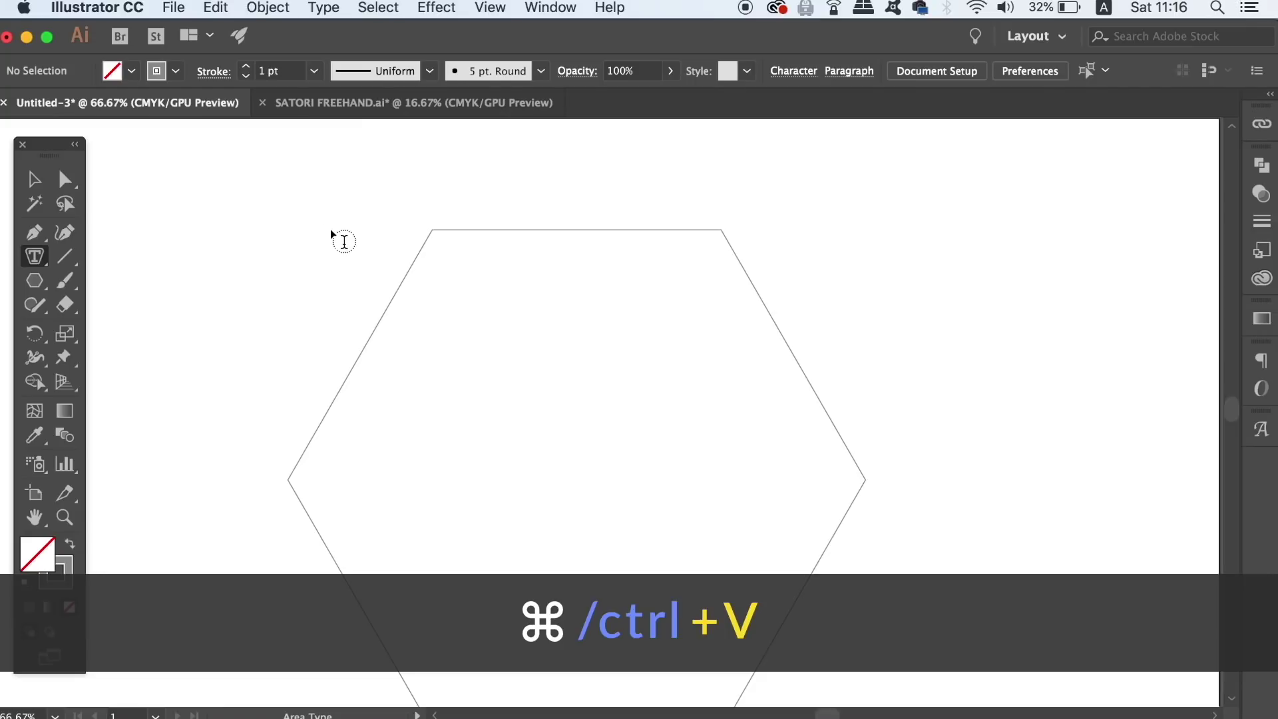
{"action": "key", "text": "v"}
{"action": "left_click", "coordinate": [445, 234]}
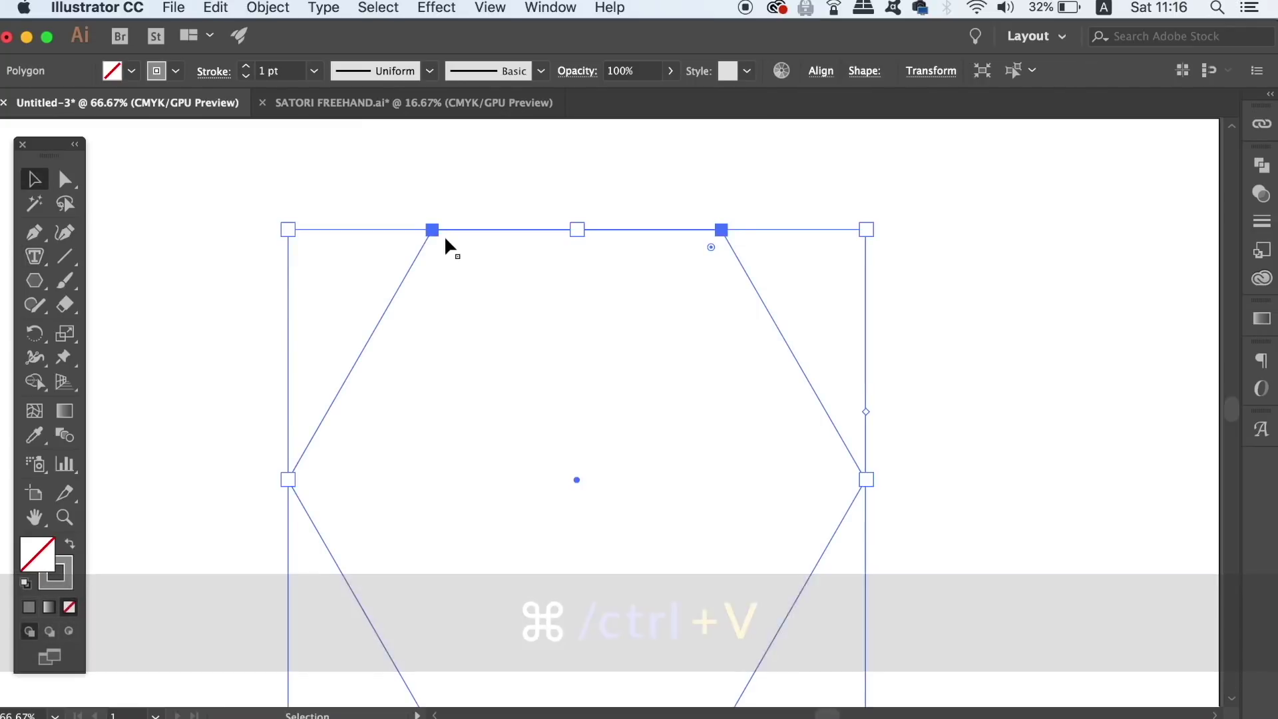
{"action": "left_click", "coordinate": [35, 257]}
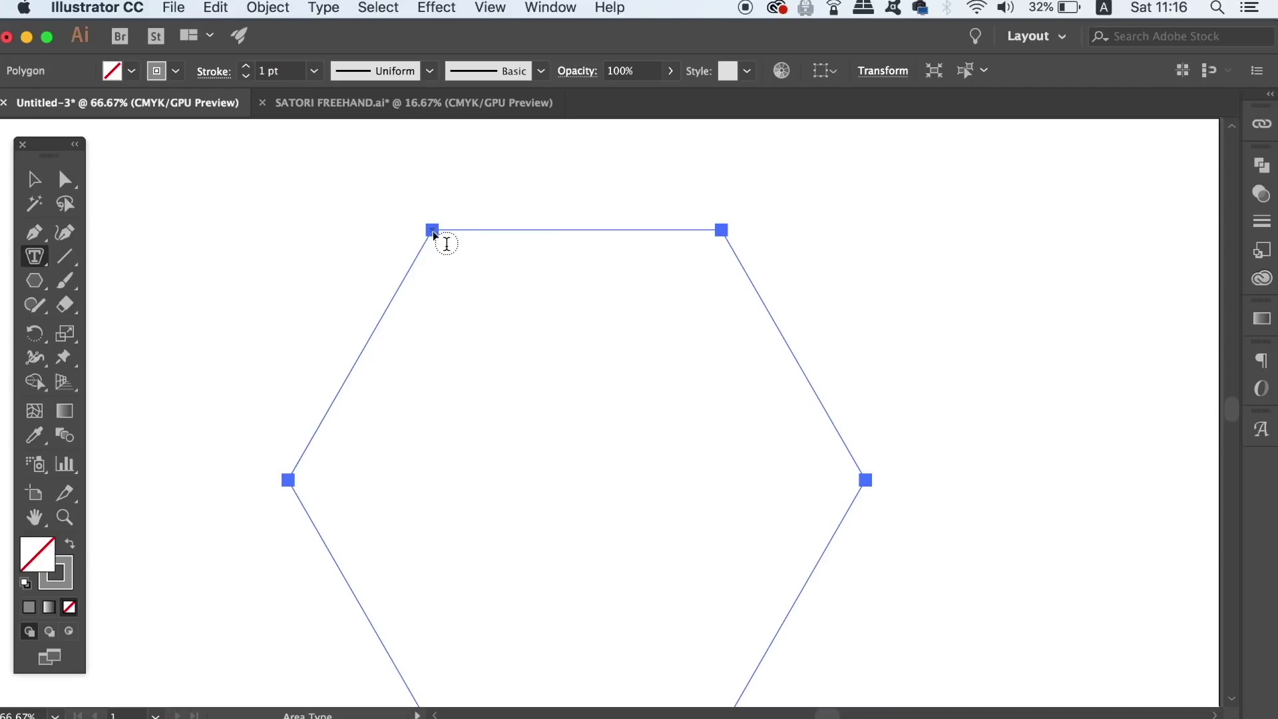
{"action": "left_click", "coordinate": [391, 301]}
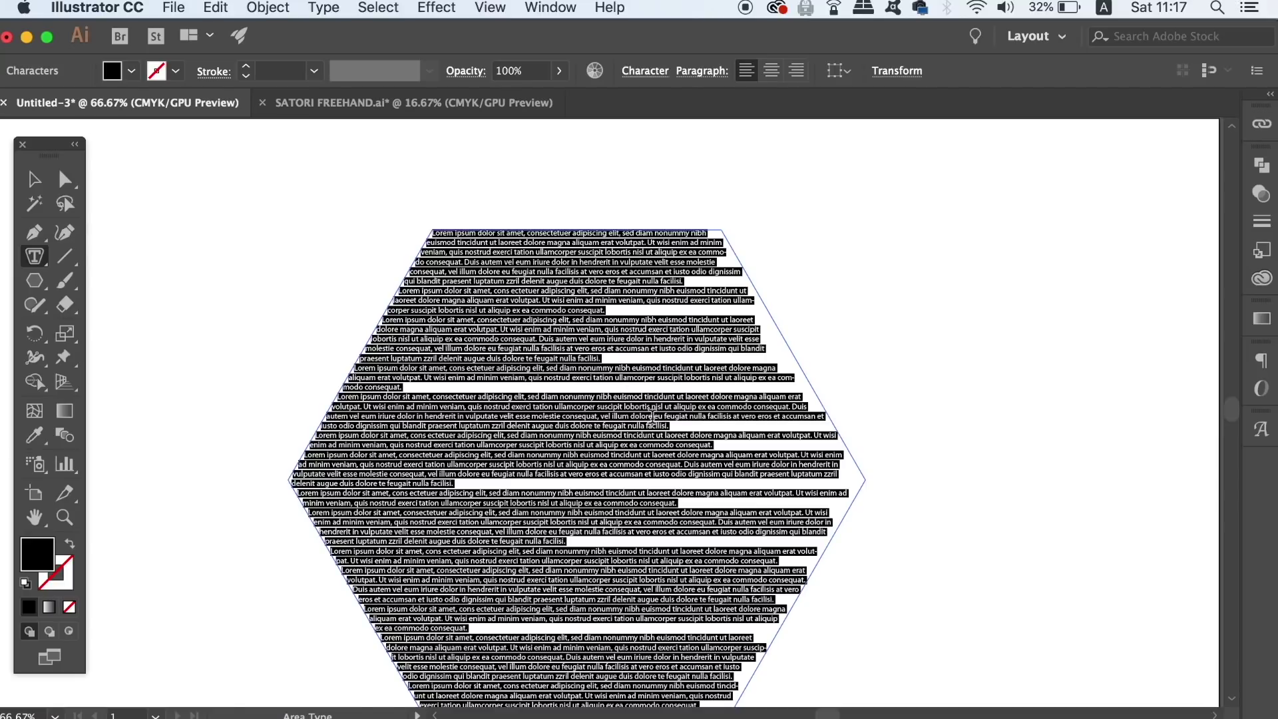
- Replace the placeholder text with 'Satori Graphics 2018 Tutorials' at 72 pt and zoom out
{"action": "triple_click", "coordinate": [652, 416]}
{"action": "left_click", "coordinate": [652, 416]}
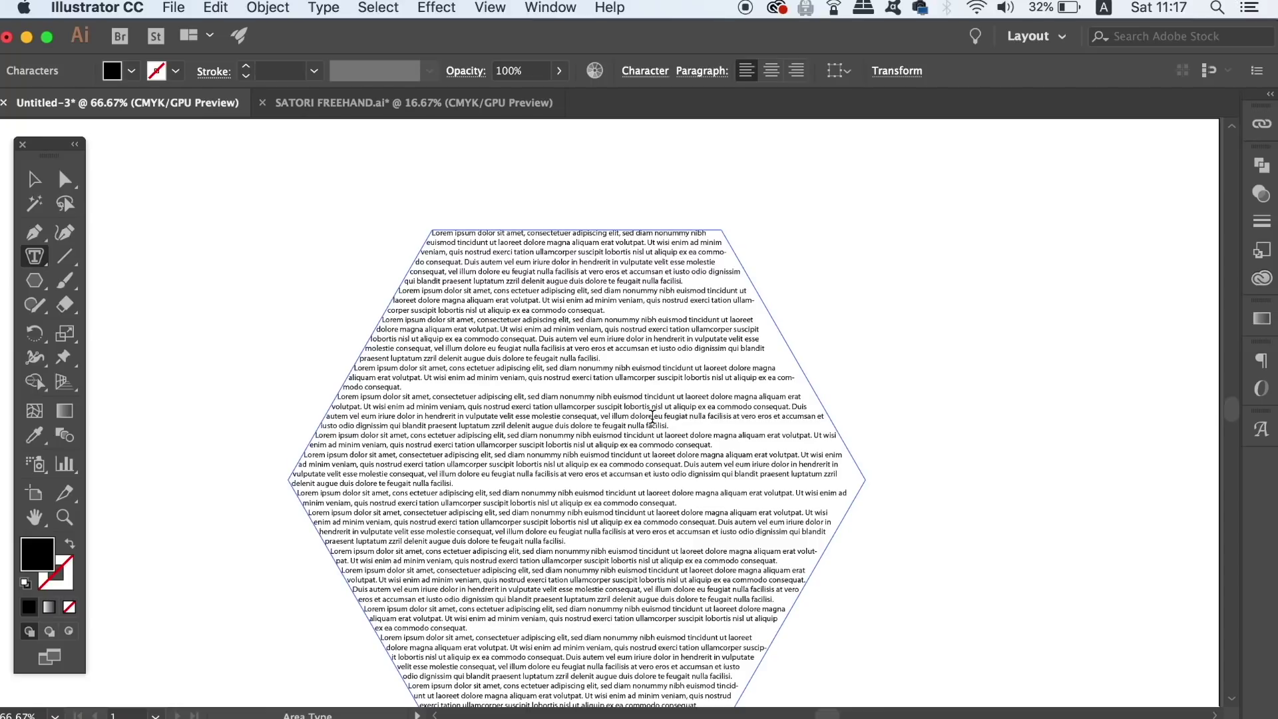
{"action": "key", "text": "super+a"}
{"action": "type", "text": "Satori Graphics 2018 Tutorials"}
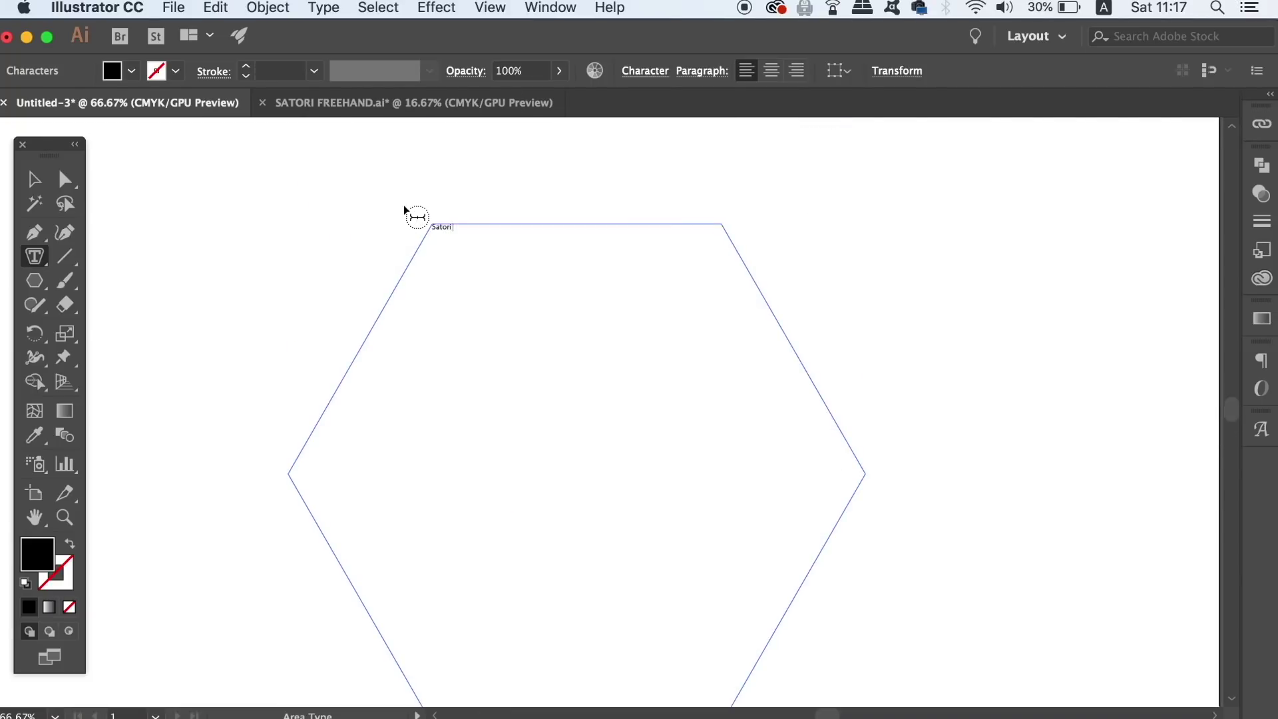
{"action": "key", "text": "super+t"}
{"action": "left_click", "coordinate": [1000, 297]}
{"action": "left_click", "coordinate": [1048, 707]}
{"action": "left_click", "coordinate": [40, 178]}
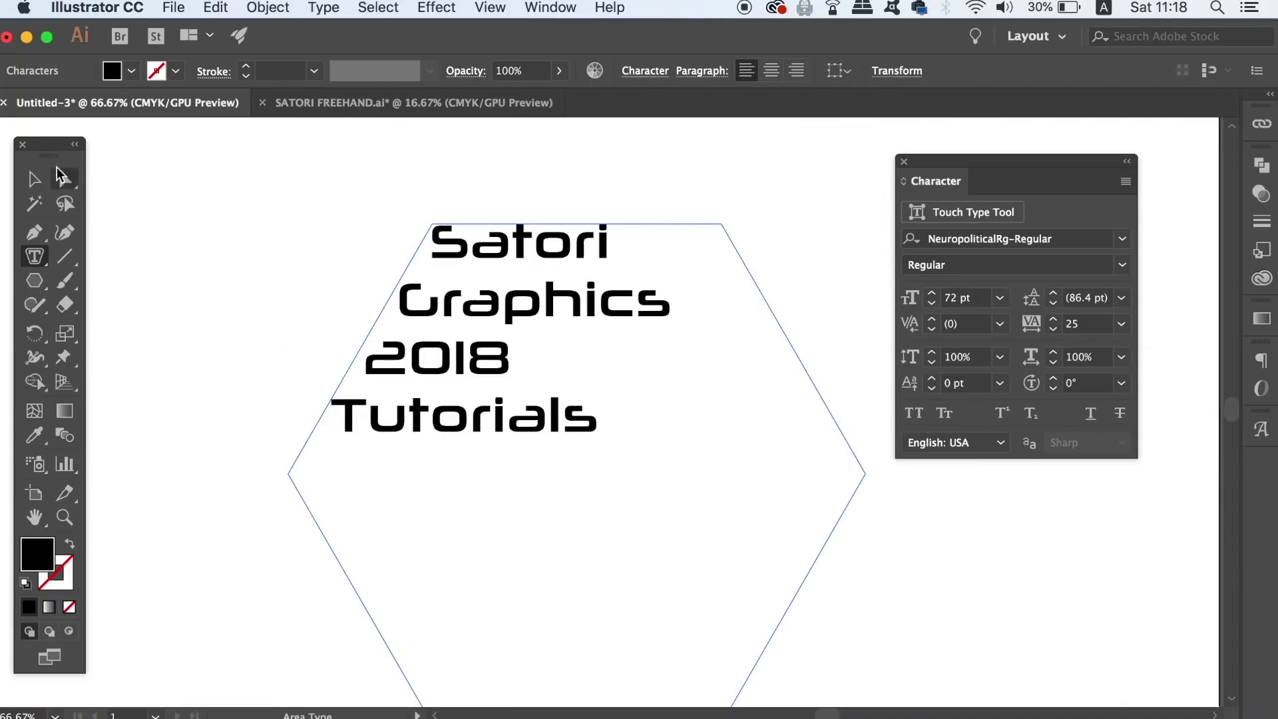
{"action": "left_click", "coordinate": [194, 180]}
{"action": "key", "text": "super+minus"}
{"action": "key", "text": "super+minus"}
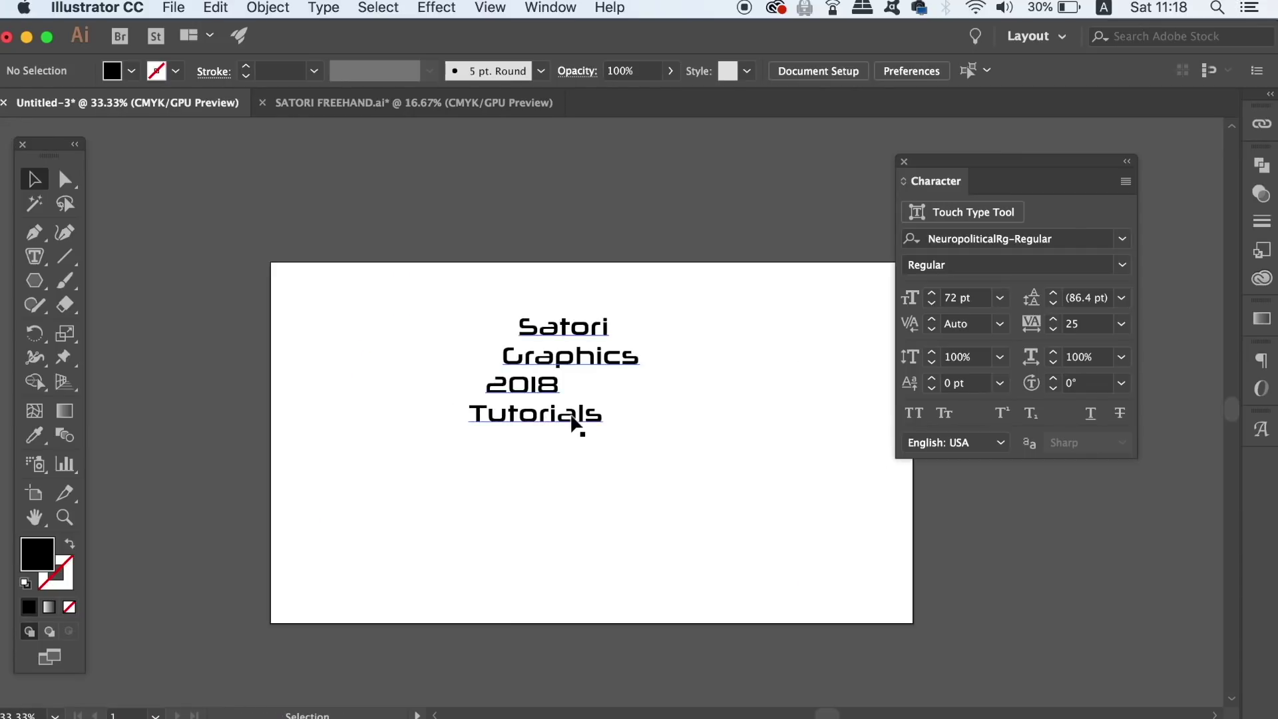
{"action": "key", "text": "p"}
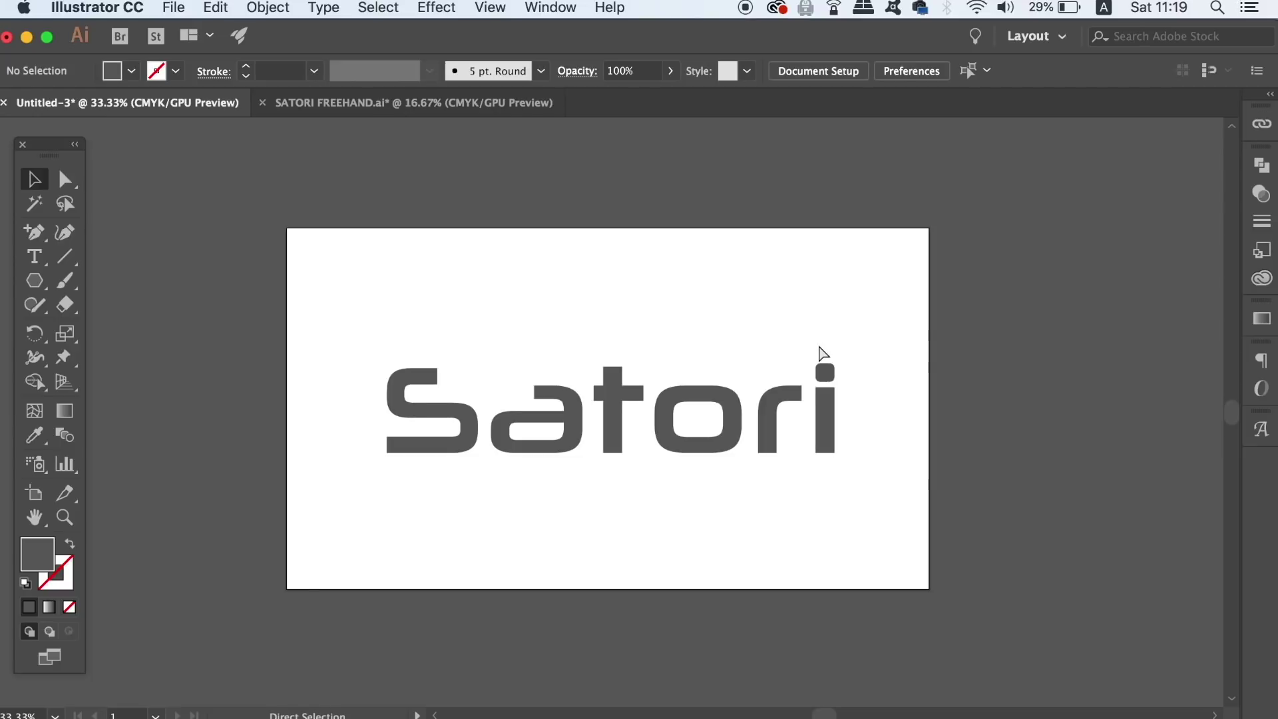
- Zoom to 300% on the Satori lettering, then switch off GPU Performance in Preferences
{"action": "key", "text": "super+plus"}
{"action": "key", "text": "super+plus"}
{"action": "key", "text": "super+plus"}
{"action": "left_click_drag", "start_coordinate": [350, 404], "coordinate": [599, 404]}
{"action": "key", "text": "super+plus"}
{"action": "key", "text": "super+plus"}
{"action": "key", "text": "super+plus"}
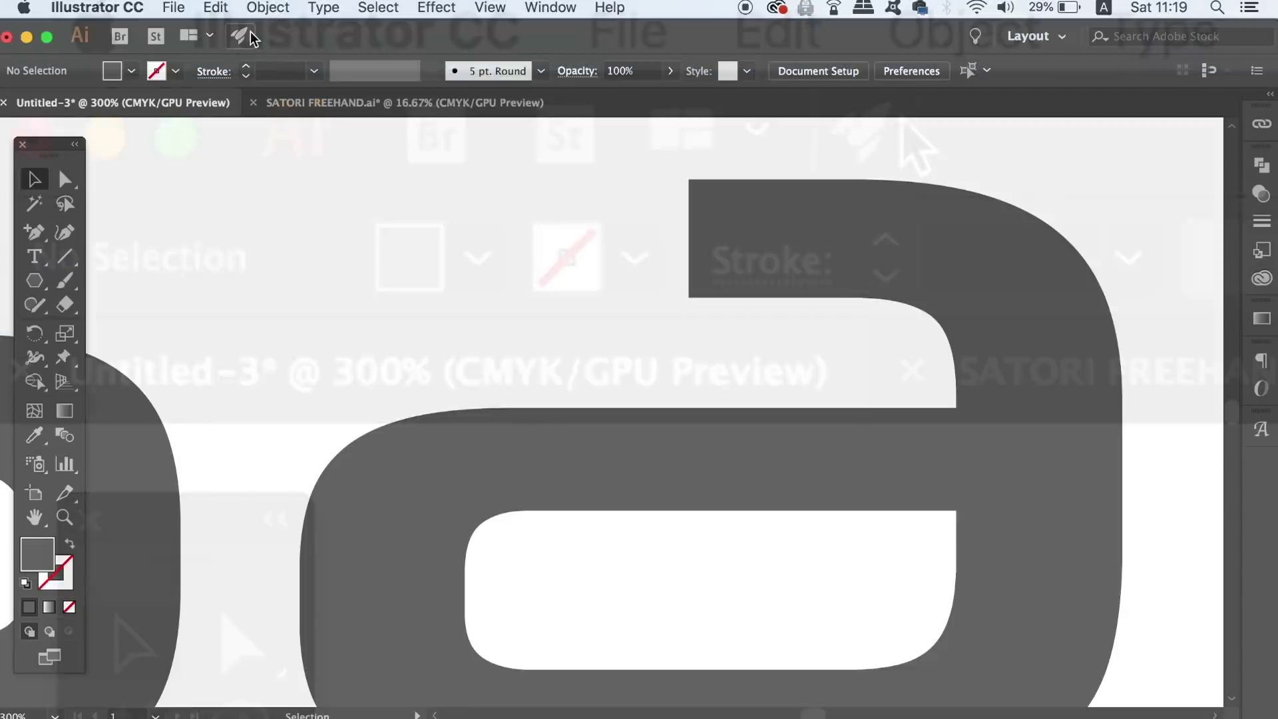
{"action": "left_click", "coordinate": [903, 115]}
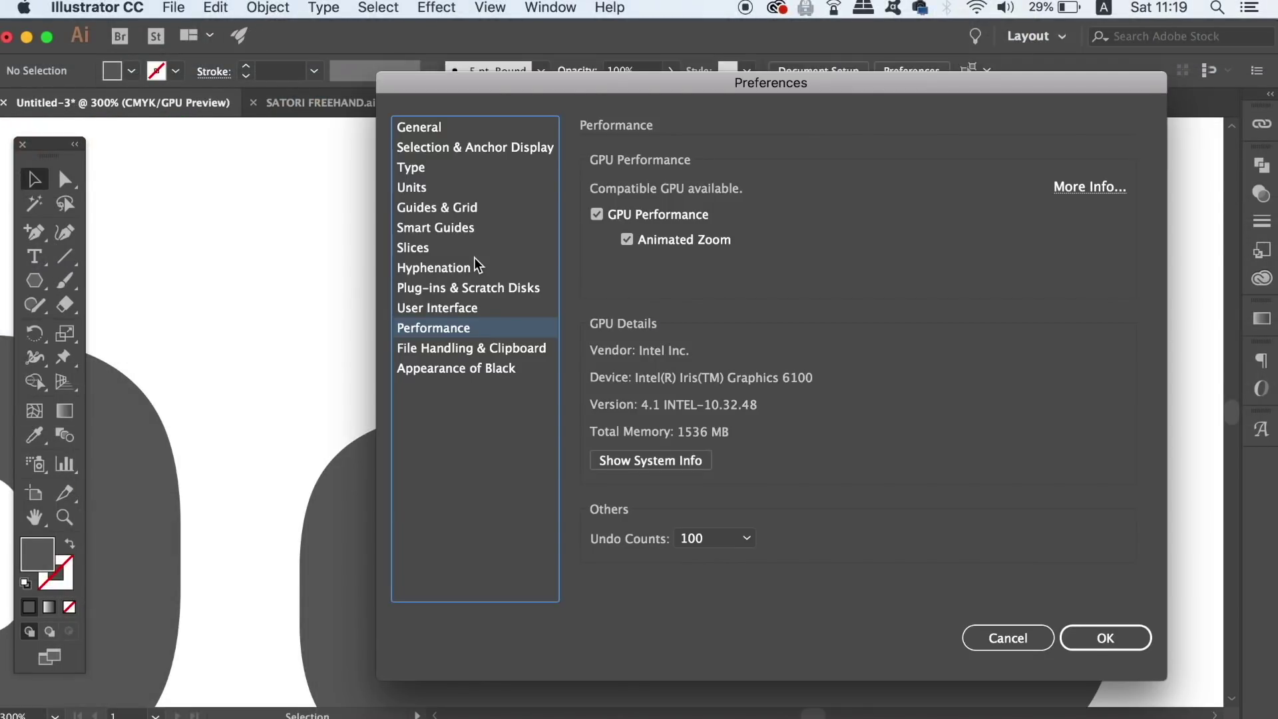
{"action": "left_click", "coordinate": [597, 215]}
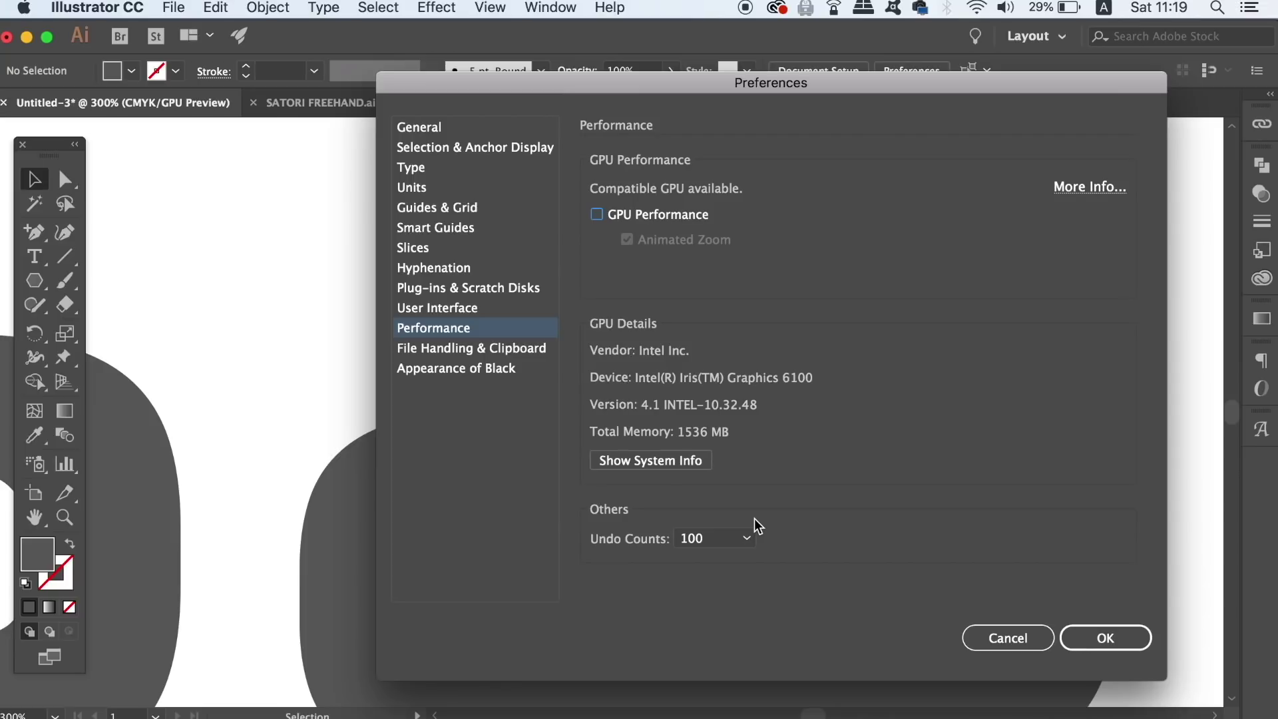
{"action": "left_click", "coordinate": [1110, 636]}
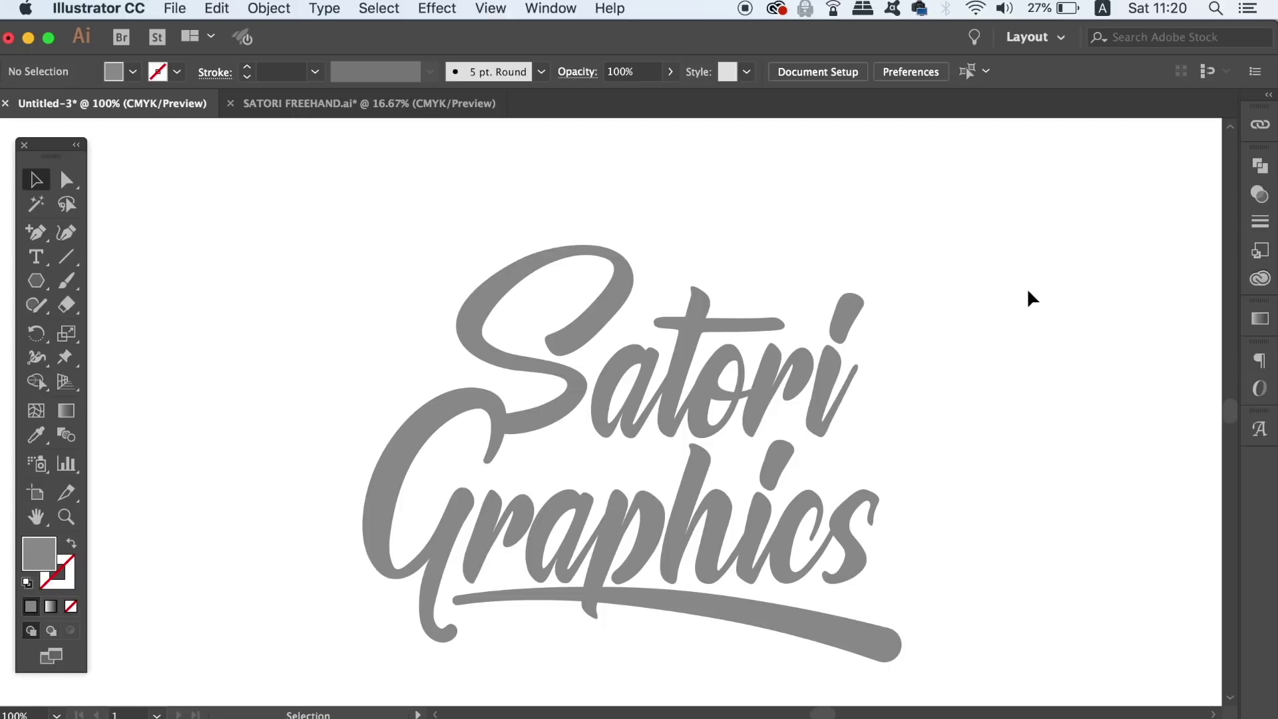
- Select the Satori Graphics logo and choose View > Hide Bounding Box
{"action": "left_click", "coordinate": [647, 301]}
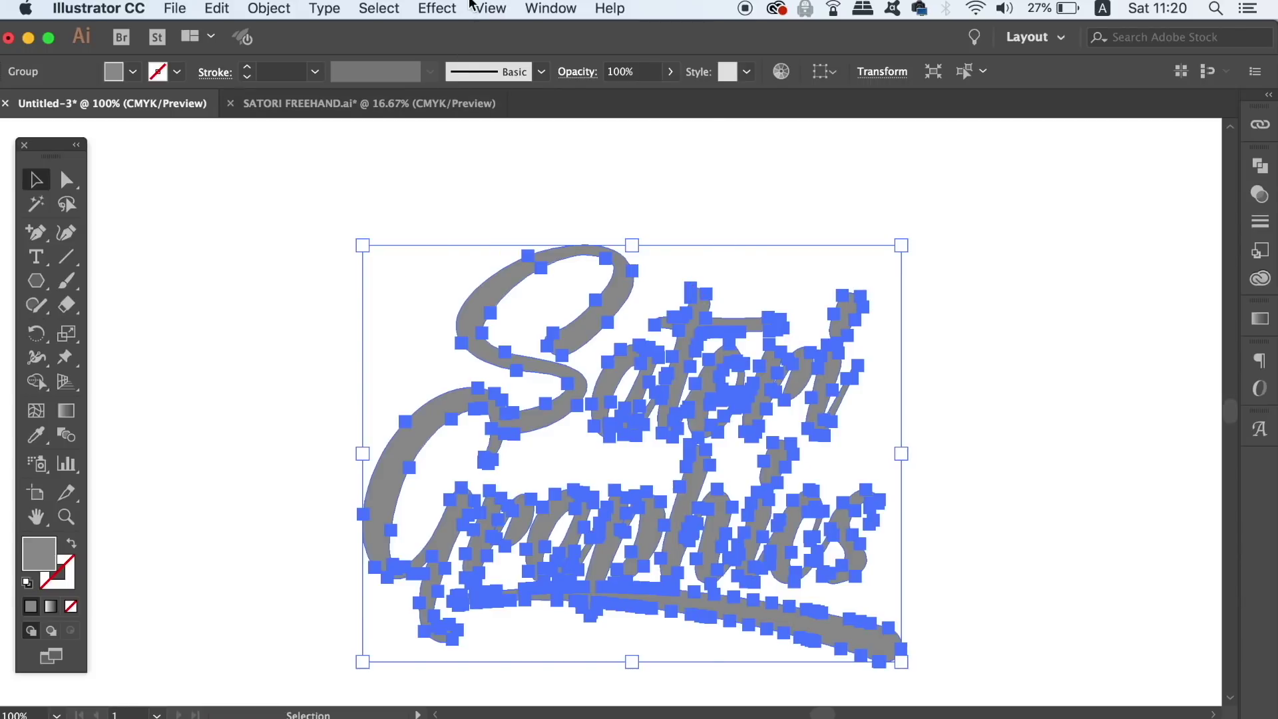
{"action": "left_click", "coordinate": [489, 8]}
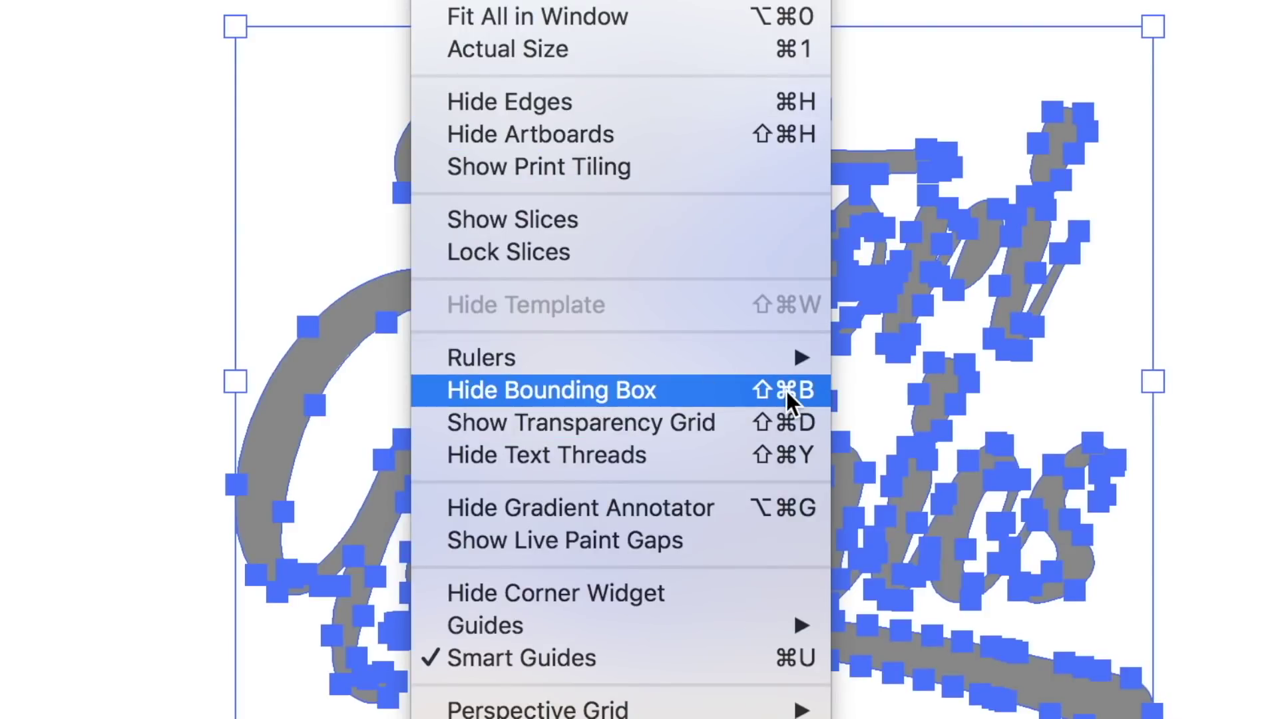
{"action": "left_click", "coordinate": [802, 387]}
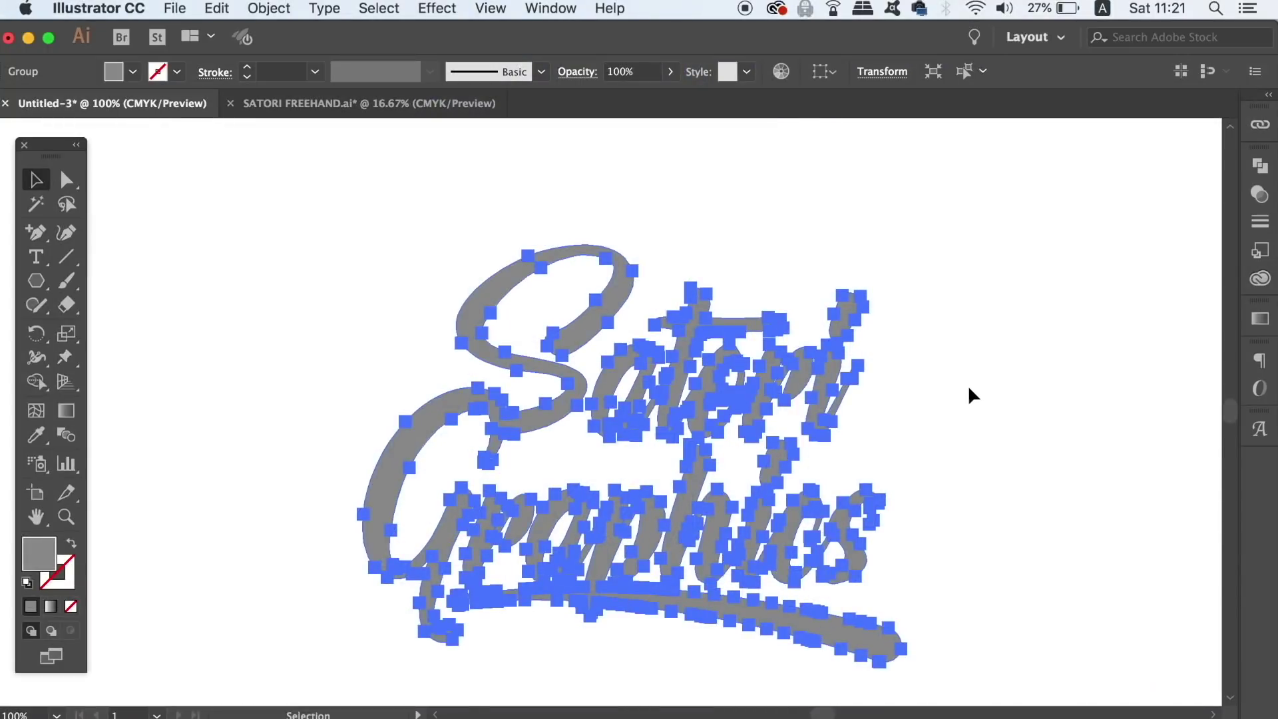
- Fit the artboard in the window and drag the logo toward the left
{"action": "key", "text": "super+minus"}
{"action": "key", "text": "super+minus"}
{"action": "key", "text": "super+minus"}
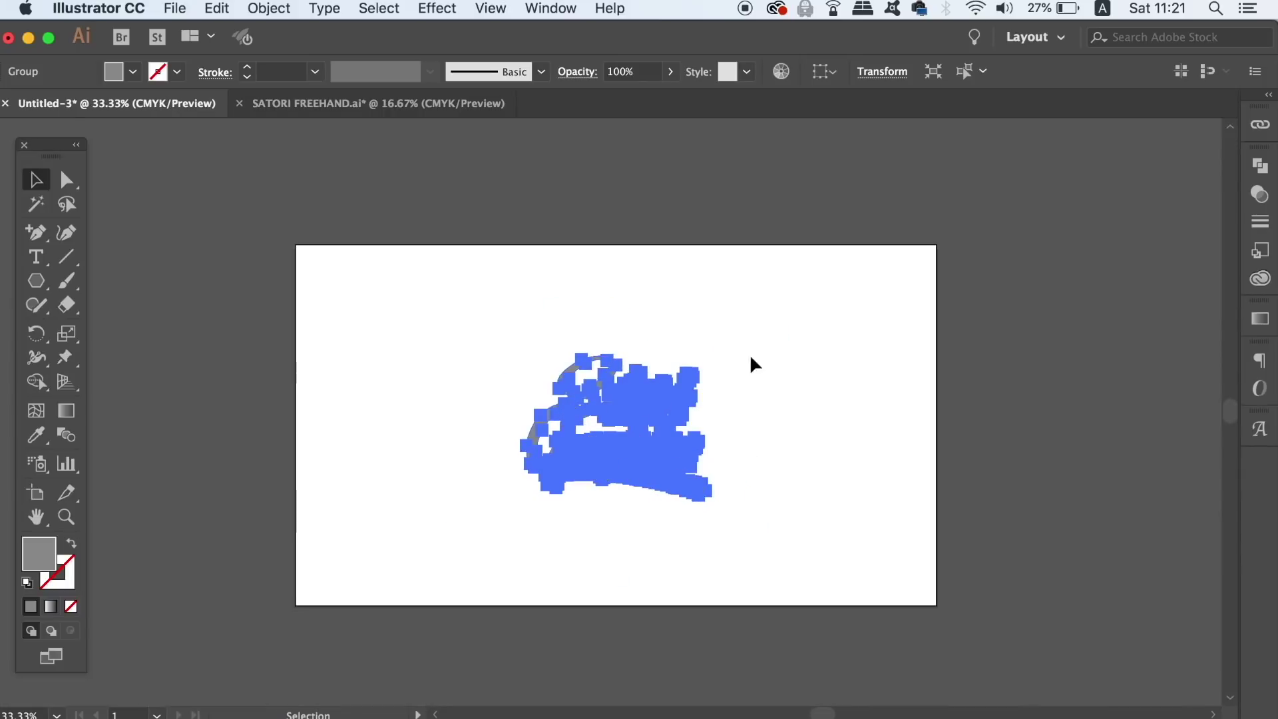
{"action": "left_click", "coordinate": [714, 374]}
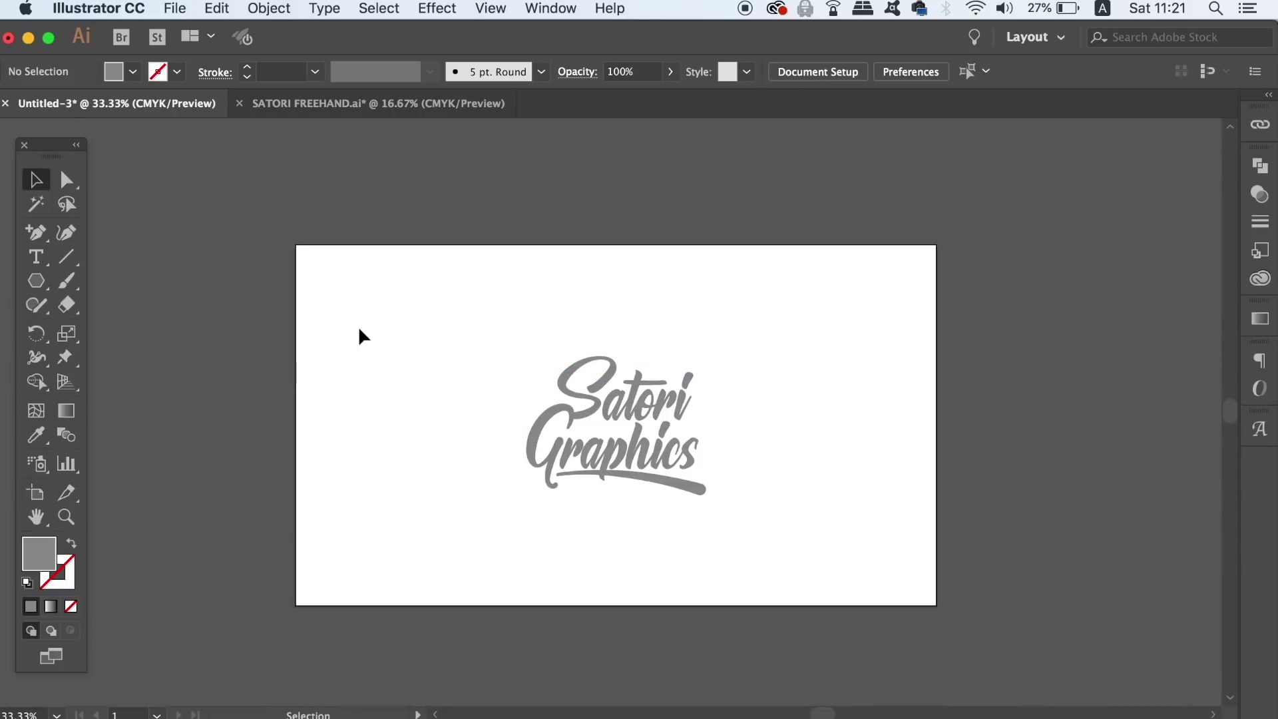
{"action": "left_click_drag", "start_coordinate": [616, 387], "coordinate": [439, 357]}
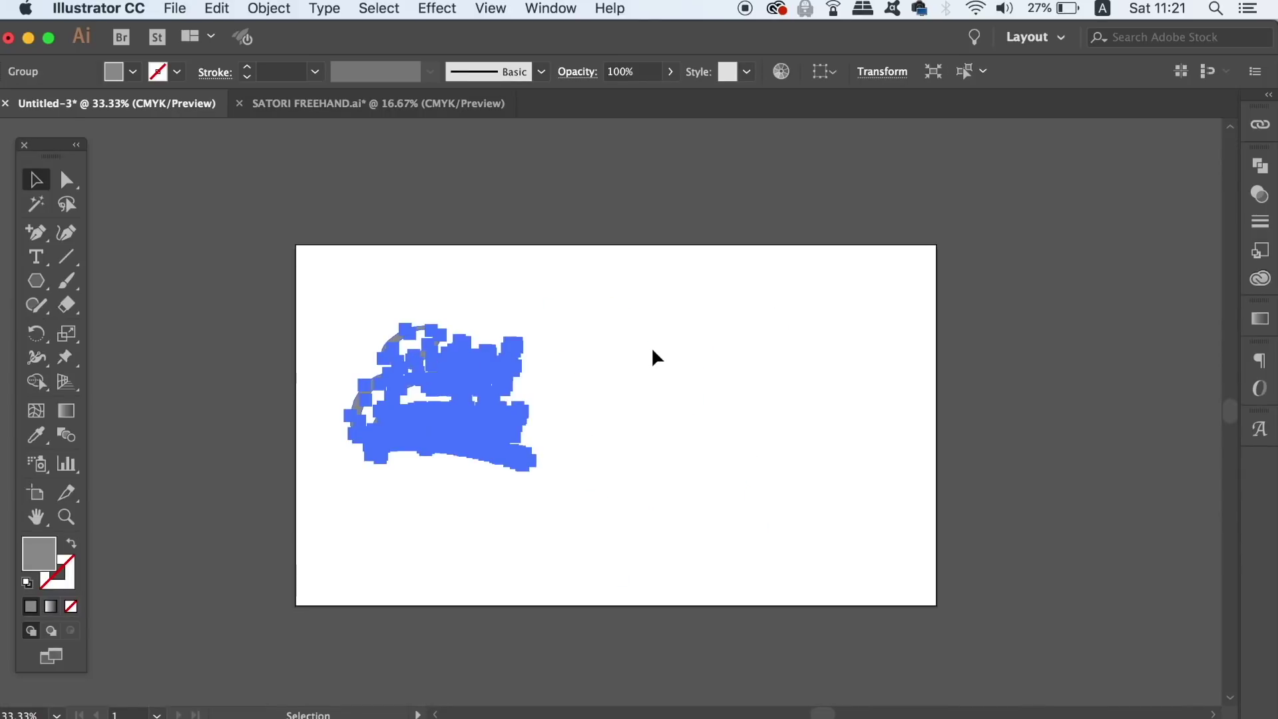
{"action": "left_click", "coordinate": [500, 8]}
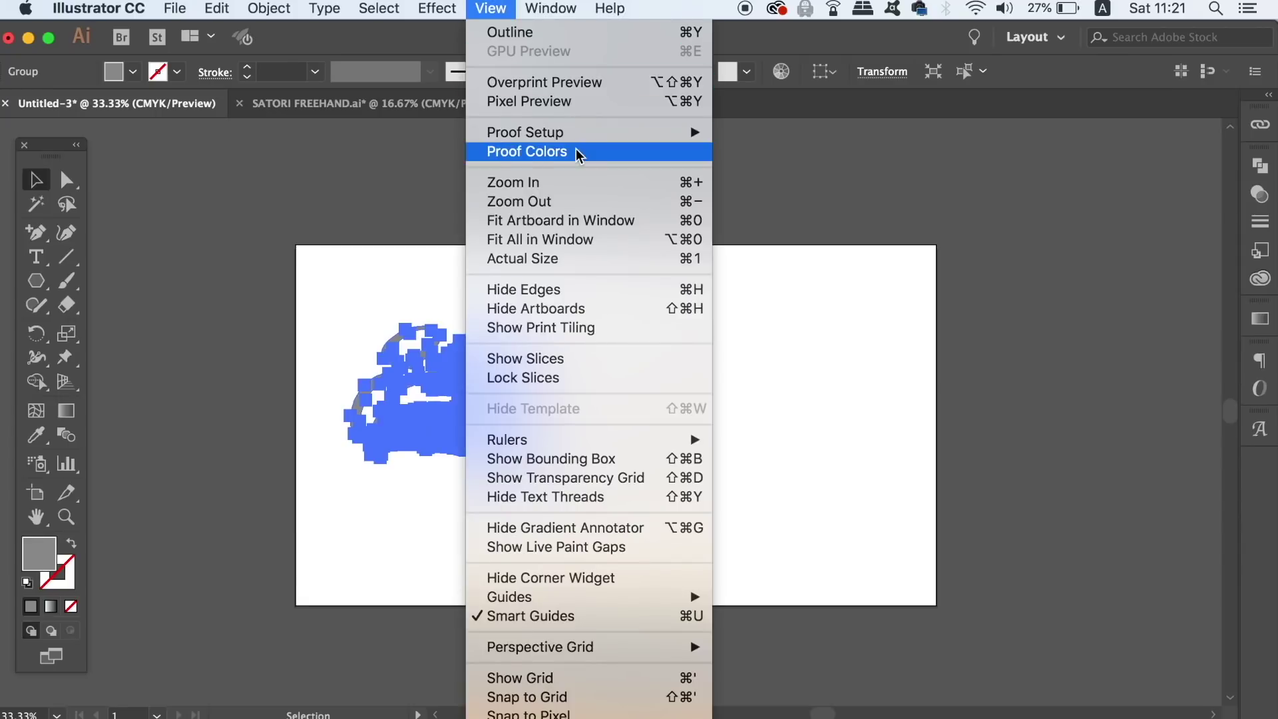
- Show the bounding box again and restore the Default toolbar, nudging it into place
{"action": "left_click", "coordinate": [617, 458]}
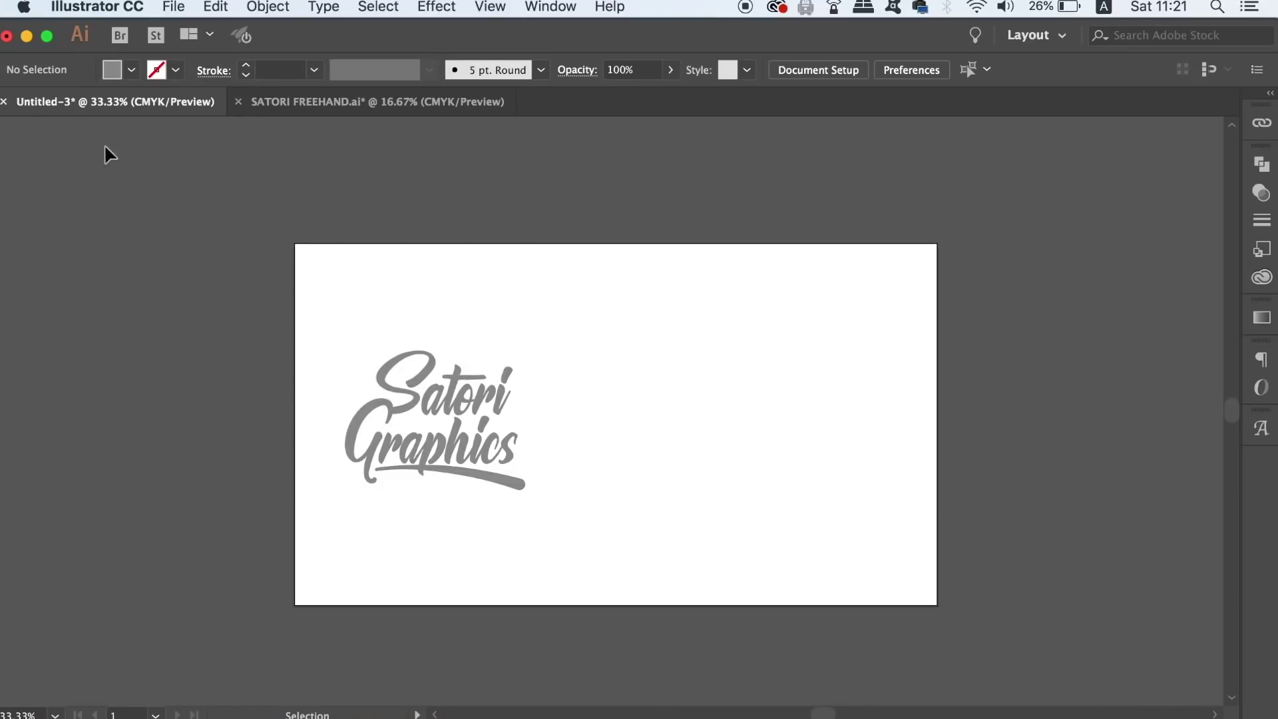
{"action": "left_click", "coordinate": [8, 132]}
{"action": "left_click", "coordinate": [569, 6]}
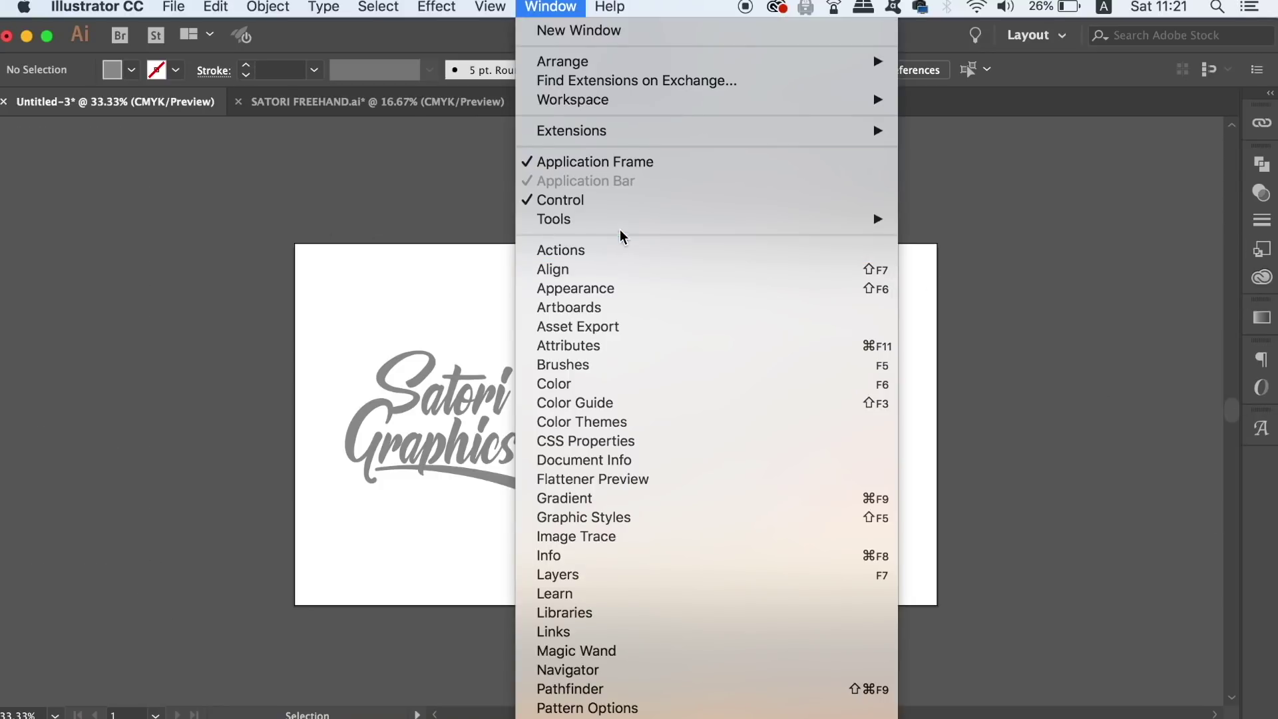
{"action": "mouse_move", "coordinate": [623, 221]}
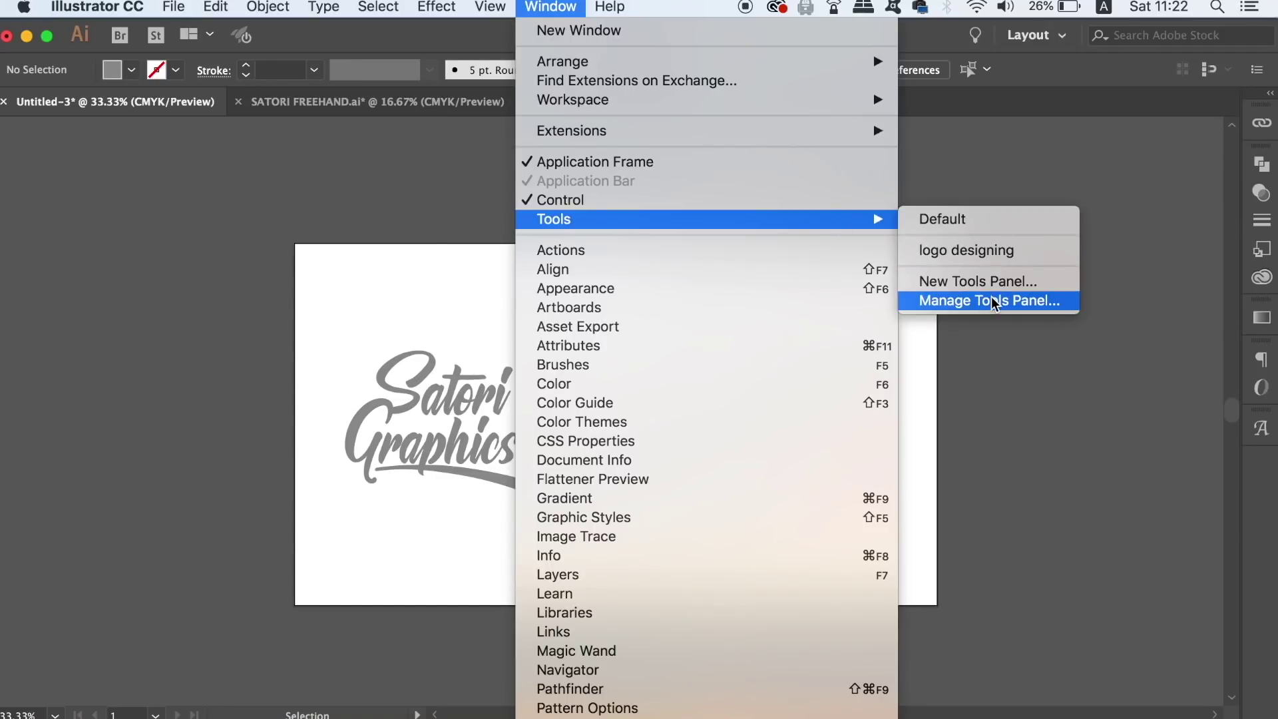
{"action": "left_click", "coordinate": [1016, 232]}
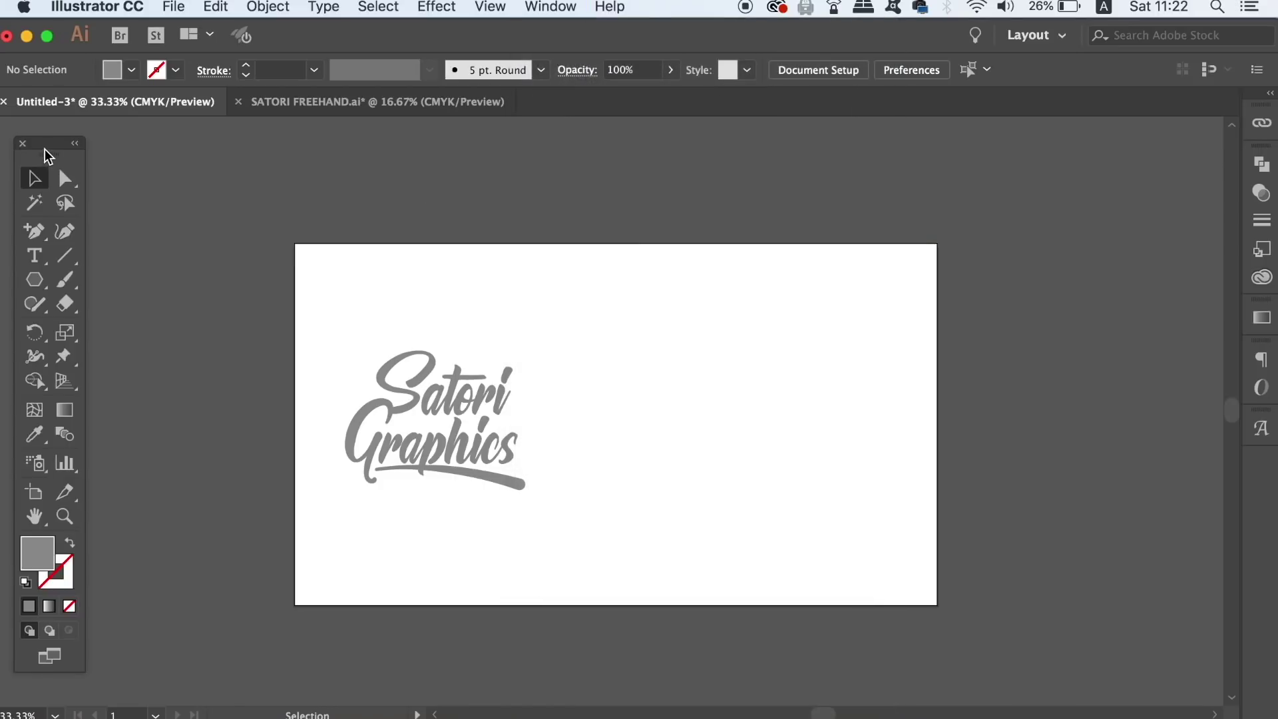
{"action": "left_click_drag", "start_coordinate": [45, 150], "coordinate": [40, 144]}
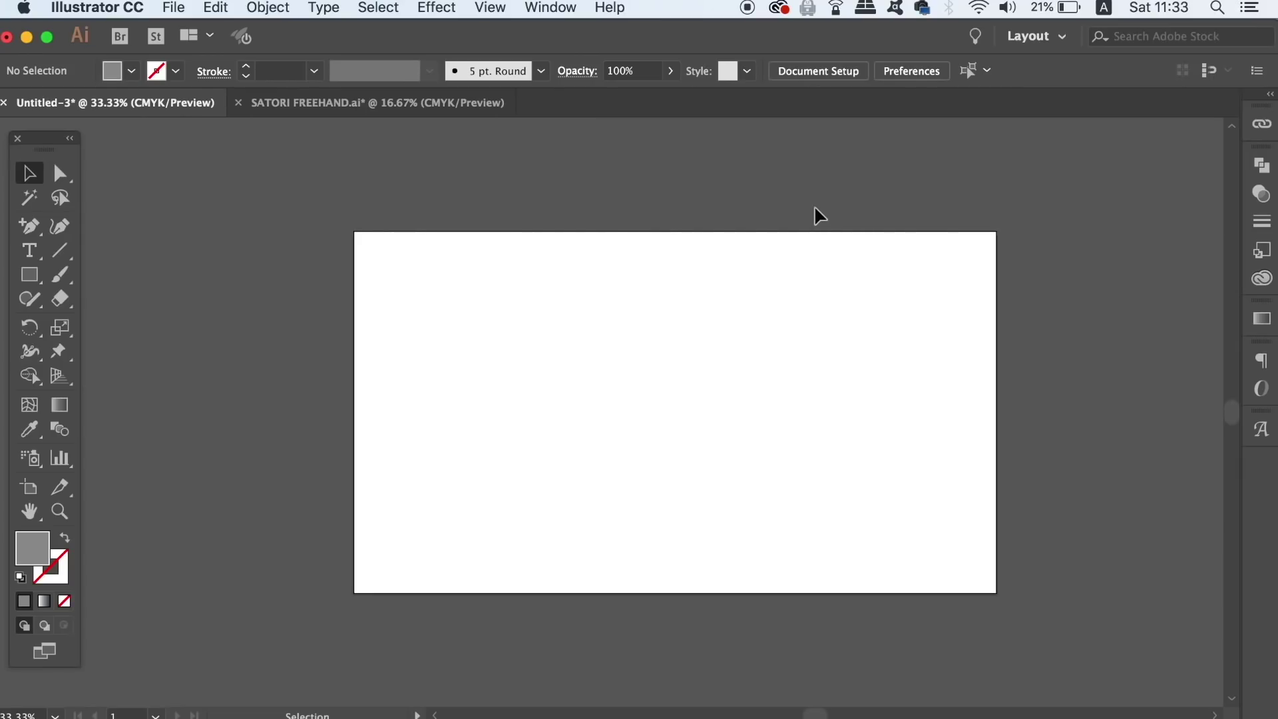
- Draw a large square and a circle beside it, dismissing the Transform popups
{"action": "key", "text": "m"}
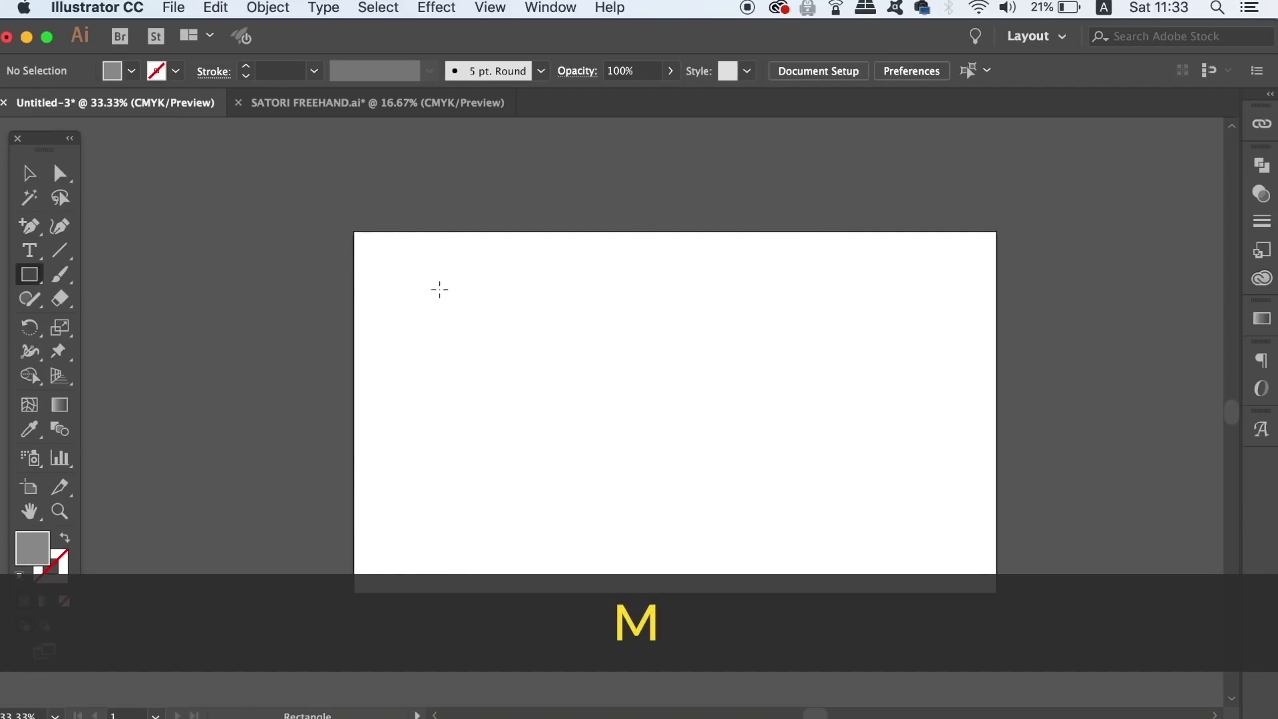
{"action": "left_click_drag", "start_coordinate": [438, 293], "coordinate": [655, 476]}
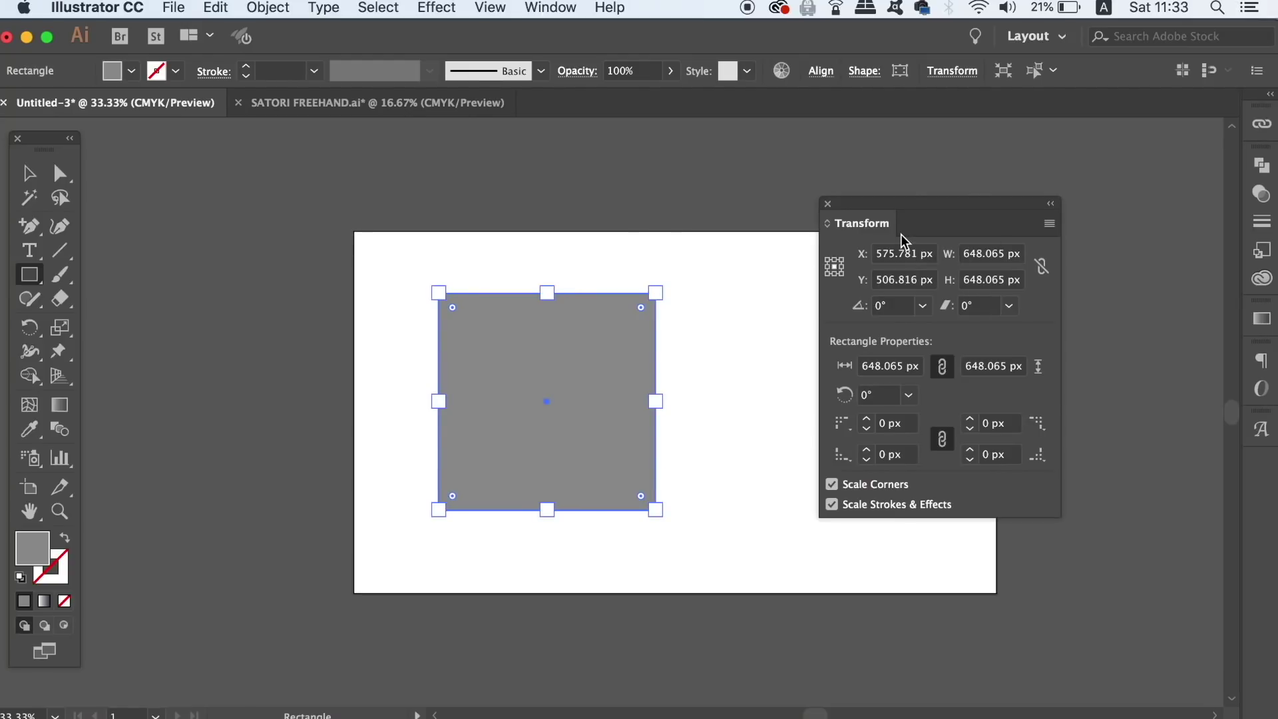
{"action": "left_click", "coordinate": [827, 204]}
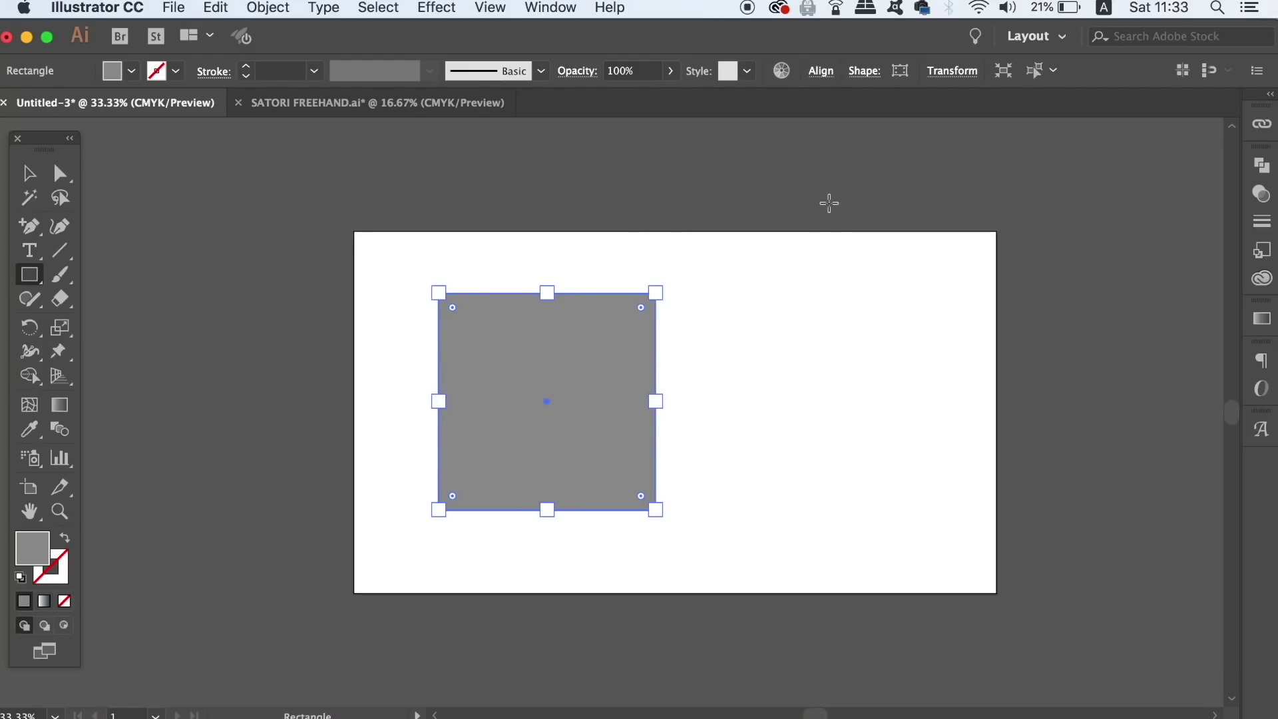
{"action": "key", "text": "l"}
{"action": "left_click_drag", "start_coordinate": [729, 295], "coordinate": [936, 476]}
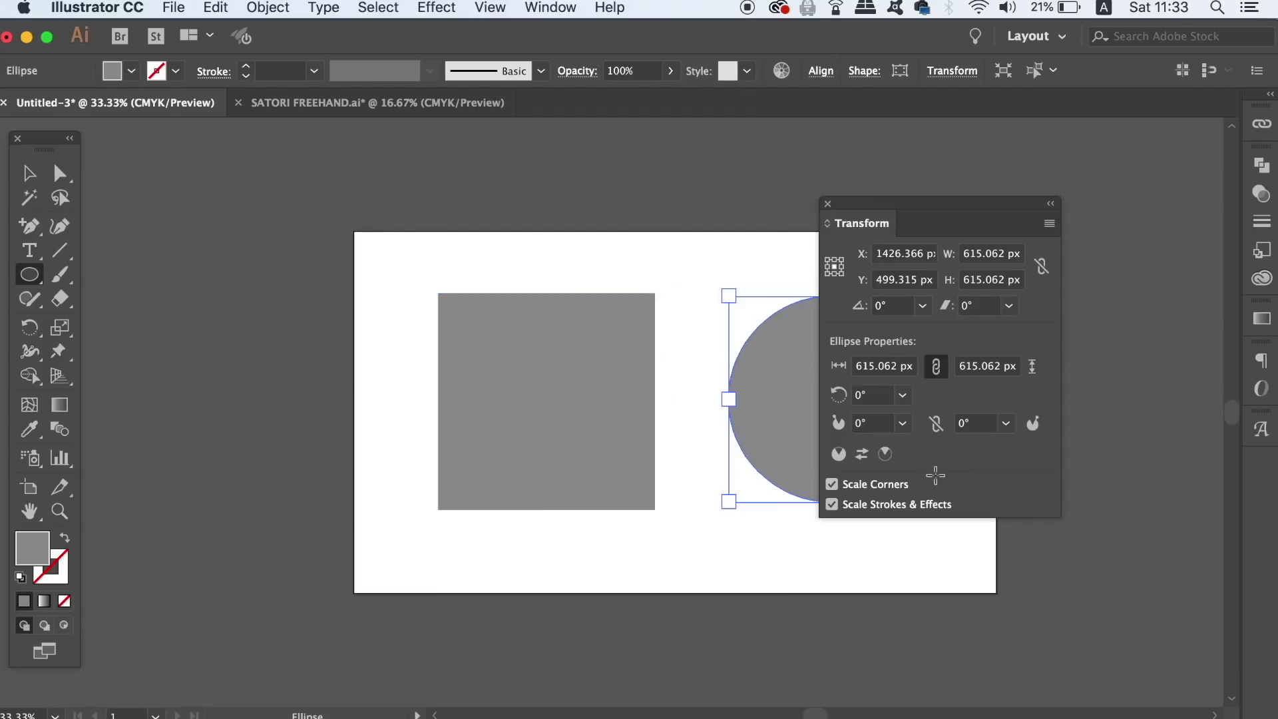
{"action": "left_click", "coordinate": [826, 203]}
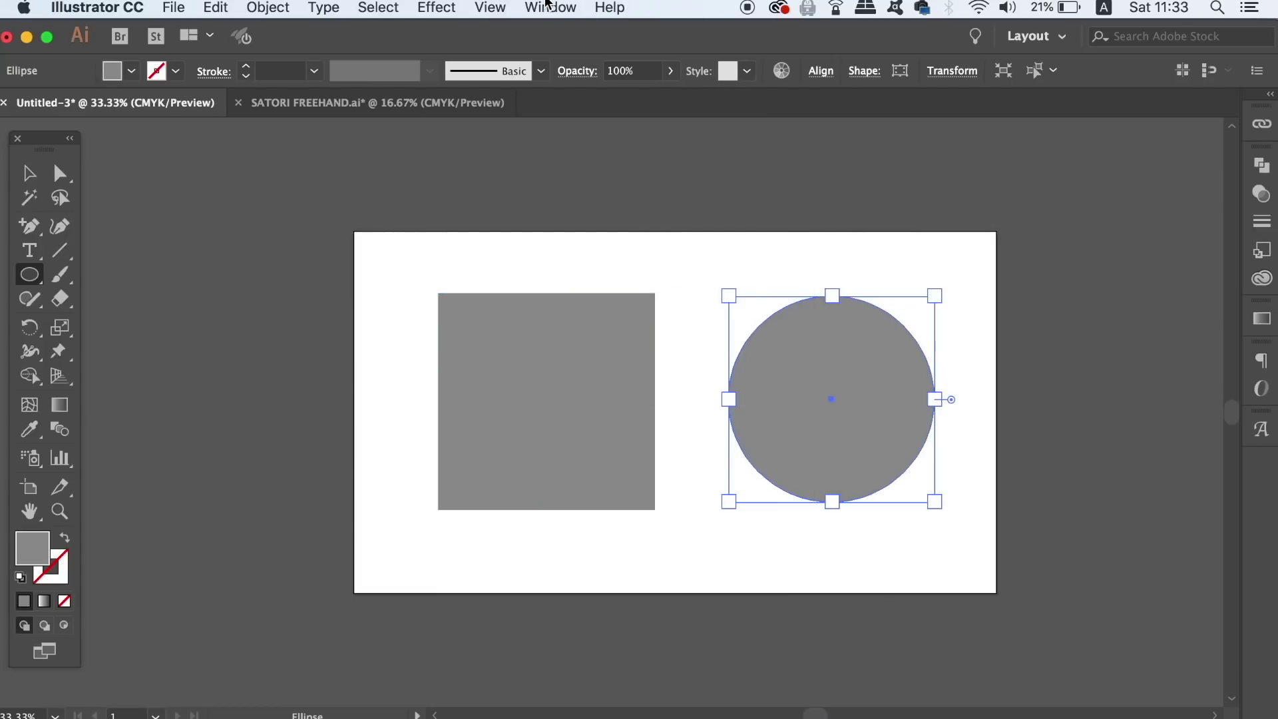
- Uncheck Show on Shape Creation in the Transform panel menu, then draw a small test circle
{"action": "left_click", "coordinate": [547, 6]}
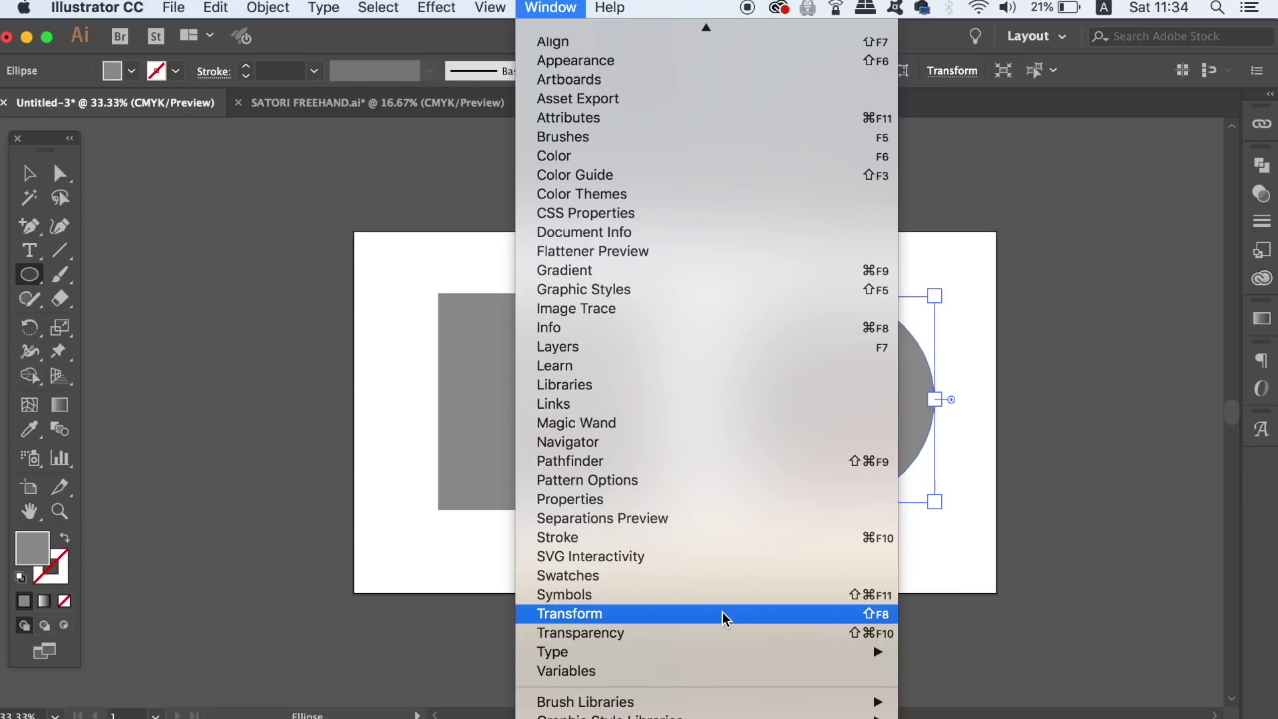
{"action": "left_click", "coordinate": [724, 615]}
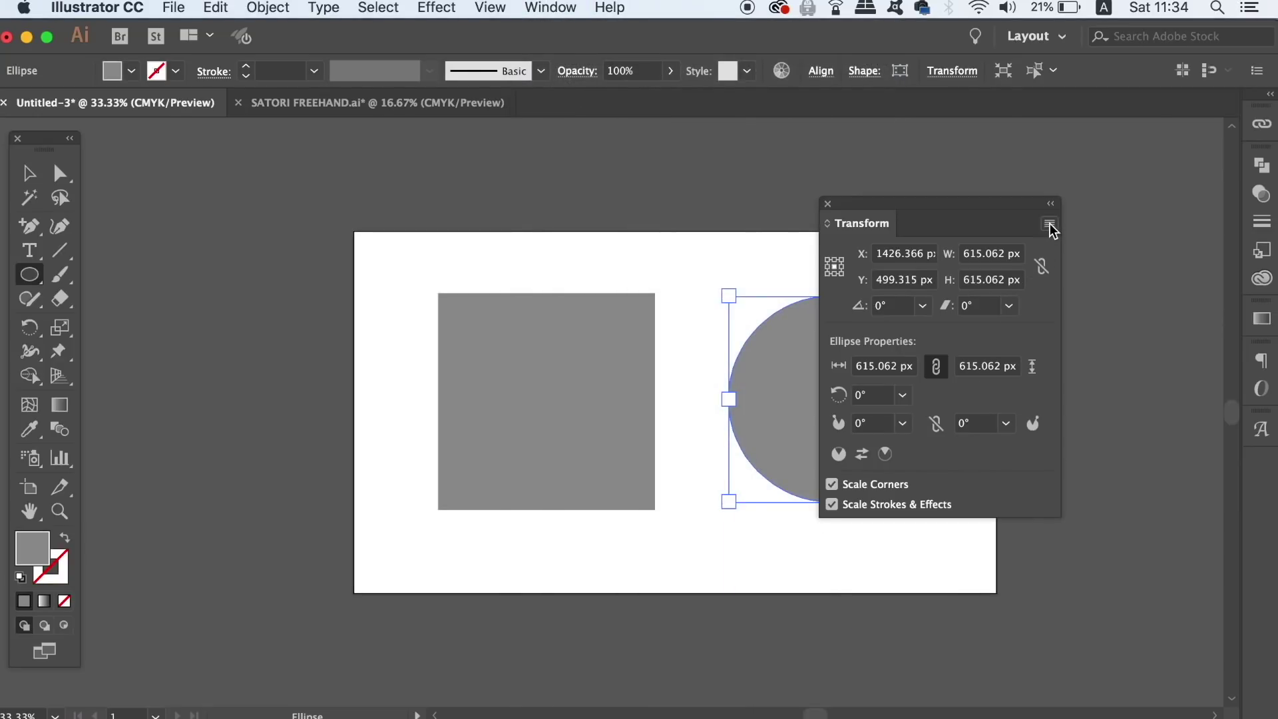
{"action": "left_click", "coordinate": [1050, 227]}
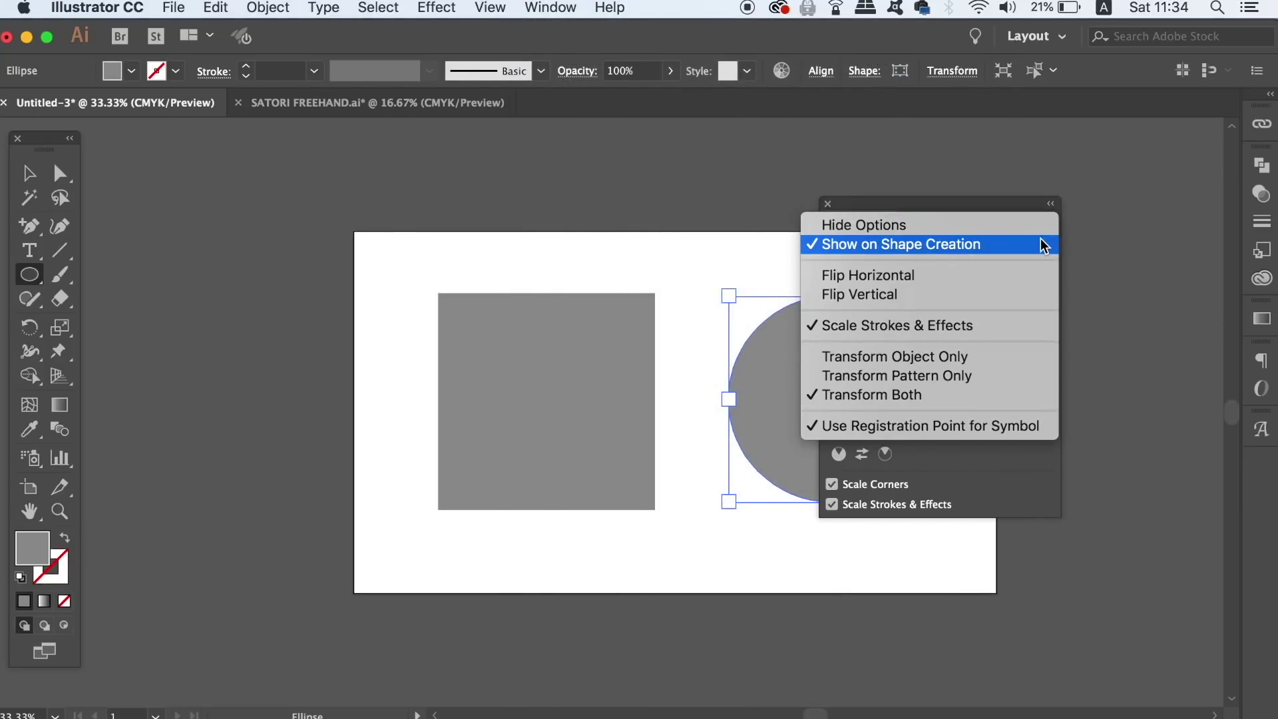
{"action": "left_click", "coordinate": [1039, 245]}
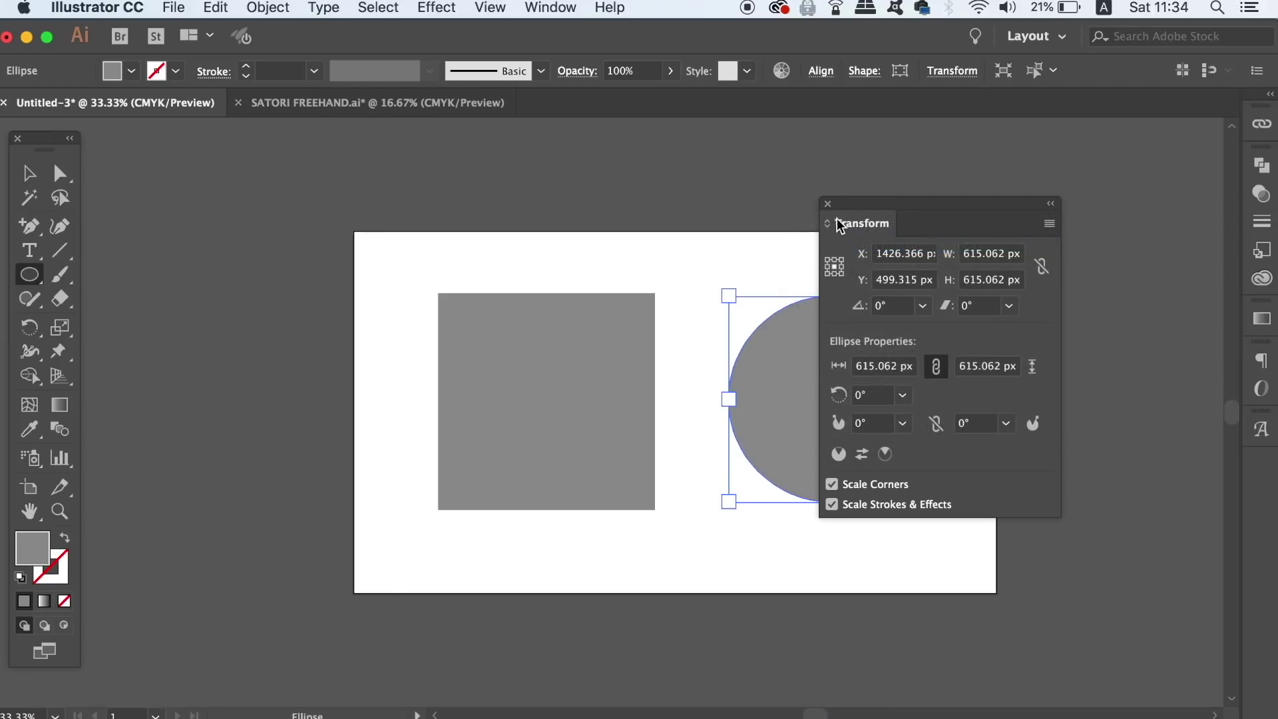
{"action": "left_click", "coordinate": [828, 204]}
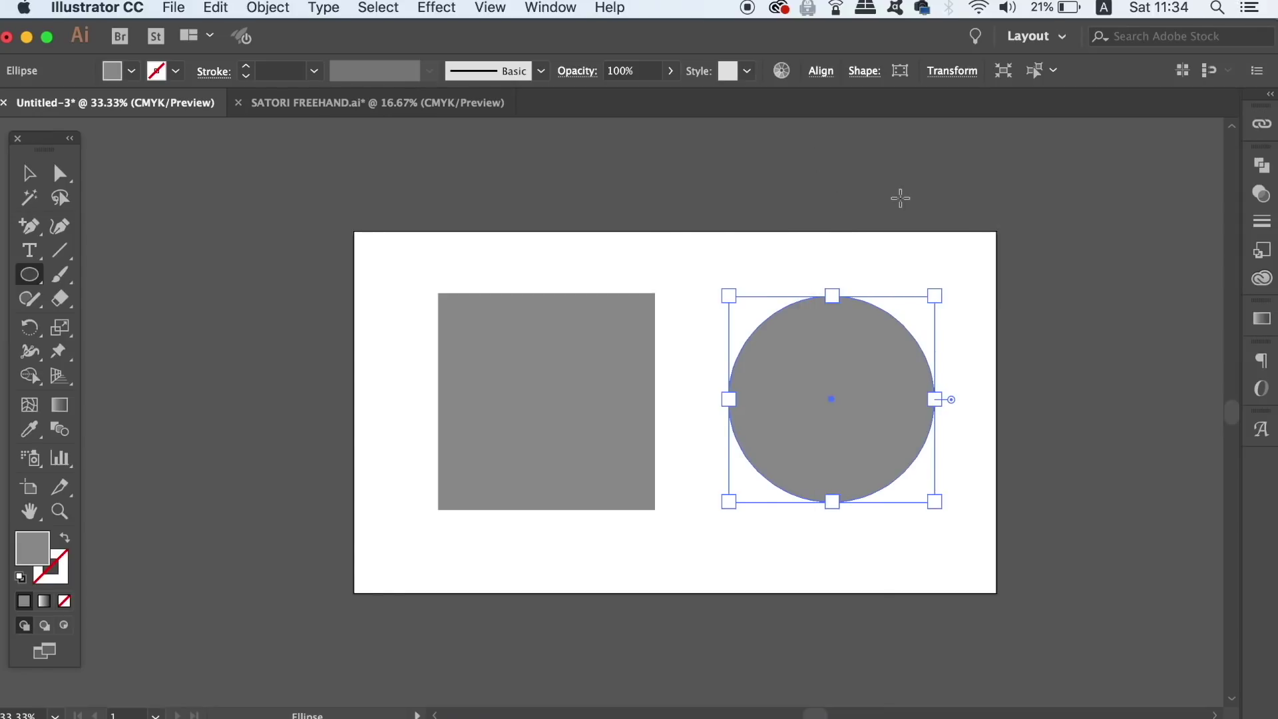
{"action": "left_click_drag", "start_coordinate": [693, 266], "coordinate": [666, 240]}
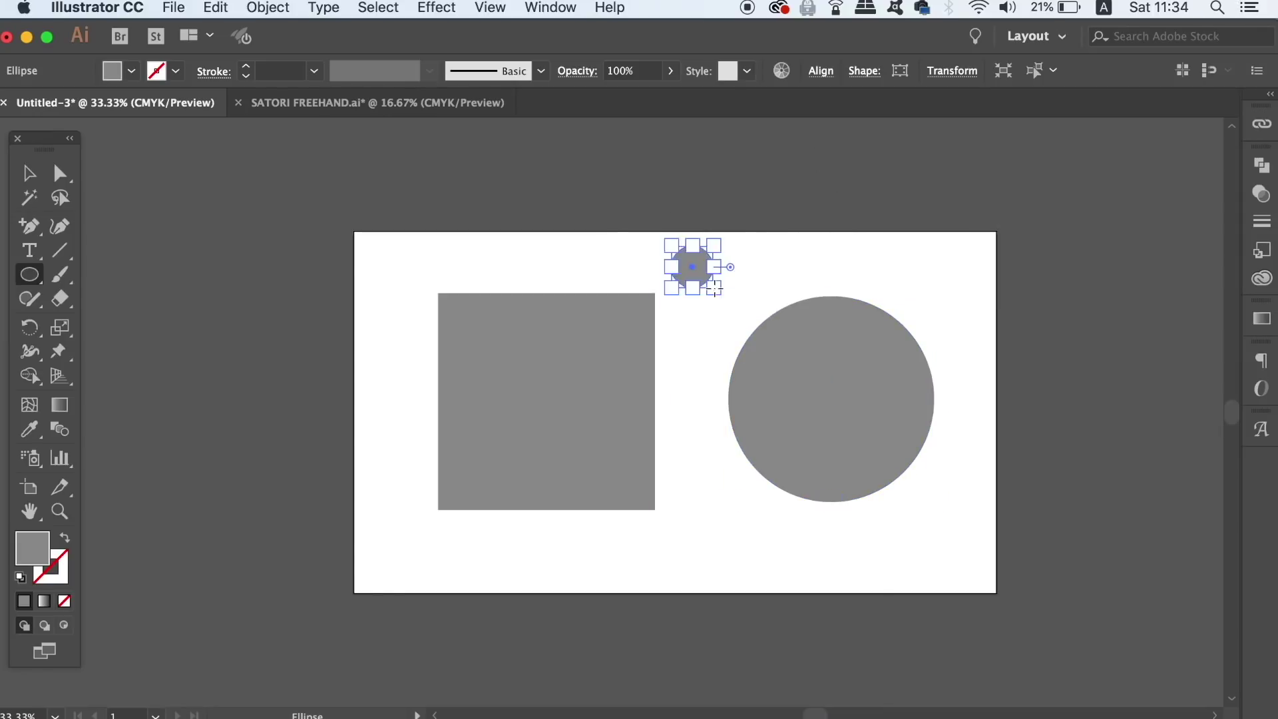
- Draw a small gray square below the small circle and deselect it, with no Transform panel appearing
{"action": "key", "text": "m"}
{"action": "left_click_drag", "start_coordinate": [689, 502], "coordinate": [750, 560]}
{"action": "key", "text": "v"}
{"action": "left_click", "coordinate": [957, 591]}
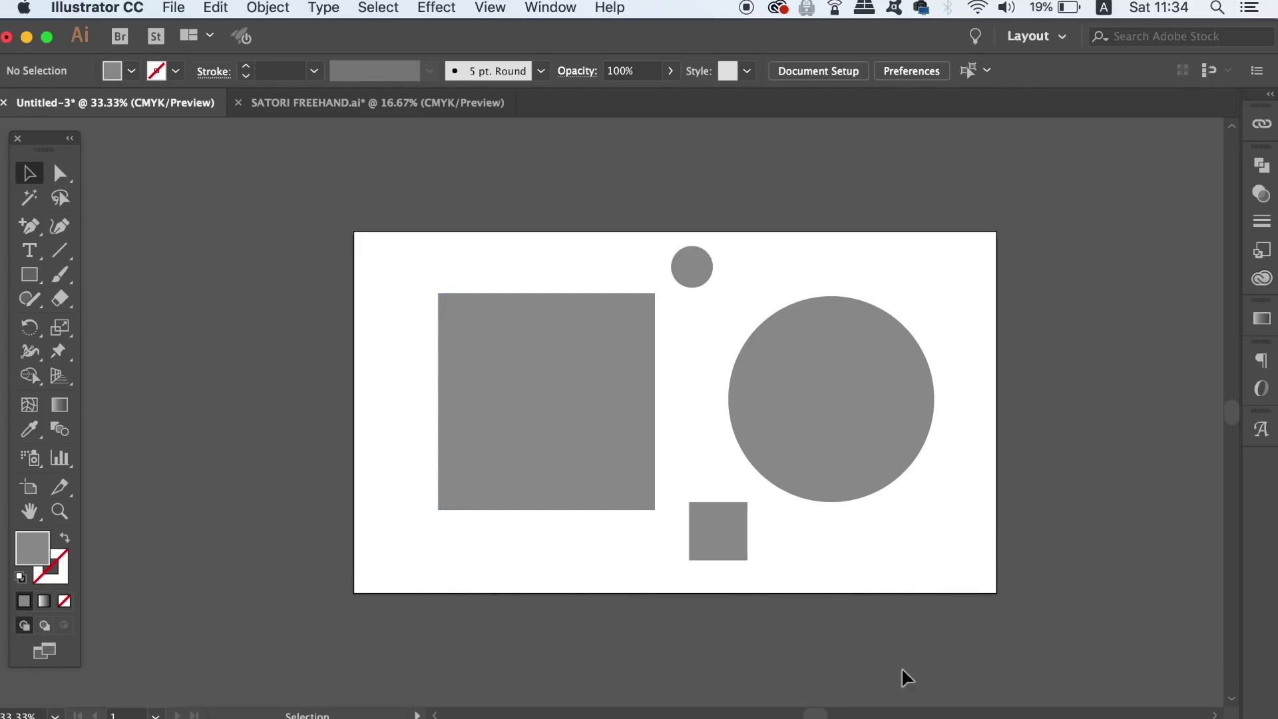